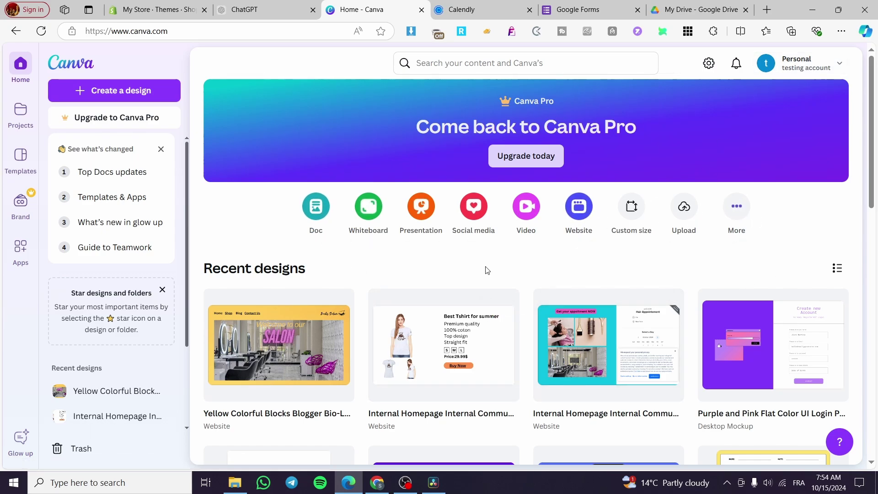
scroll(487, 271, "down", 7)
scroll(608, 271, "up", 7)
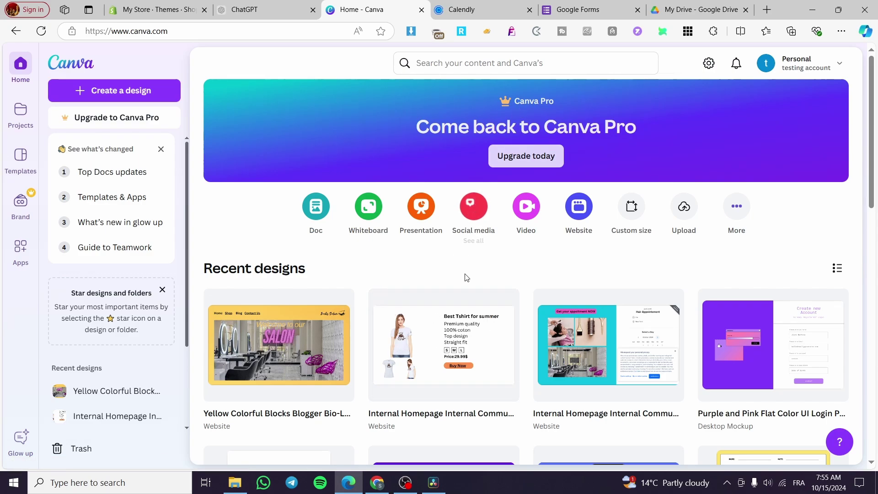
left_click(632, 208)
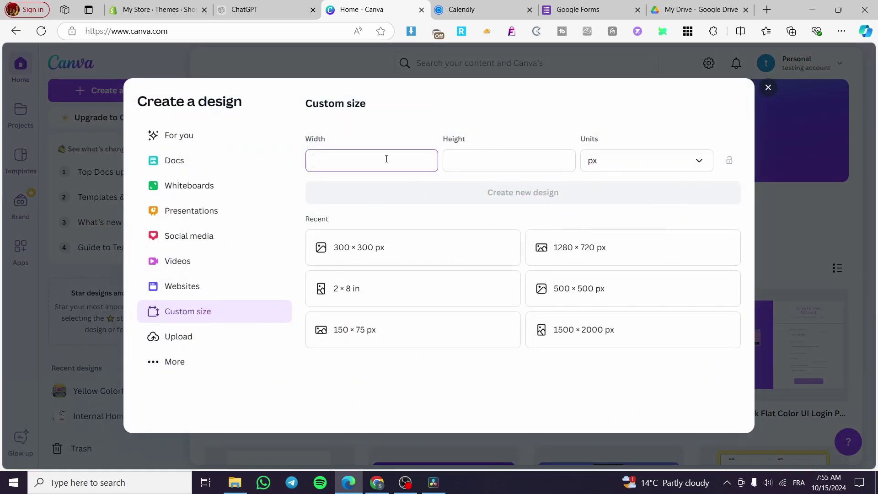
key("Tab")
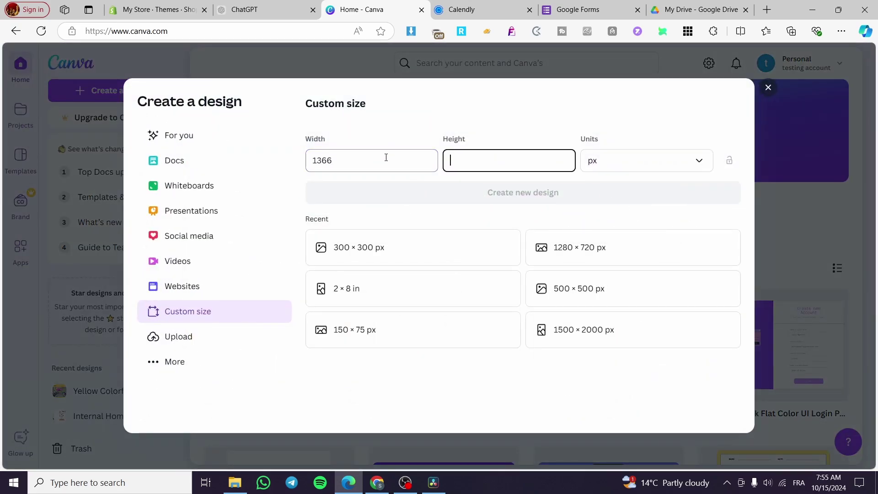
type("768")
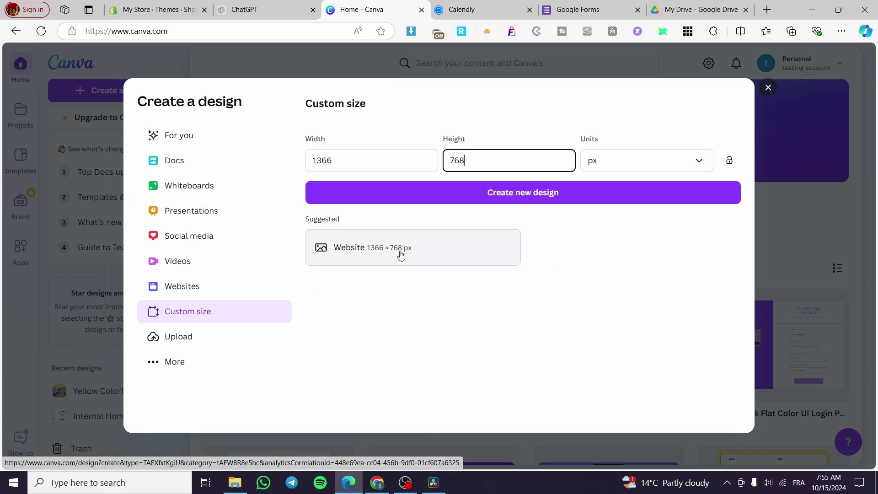
left_click(768, 87)
Search Canva for "Website", browse the website templates among the results, and return to the home page
left_click(530, 64)
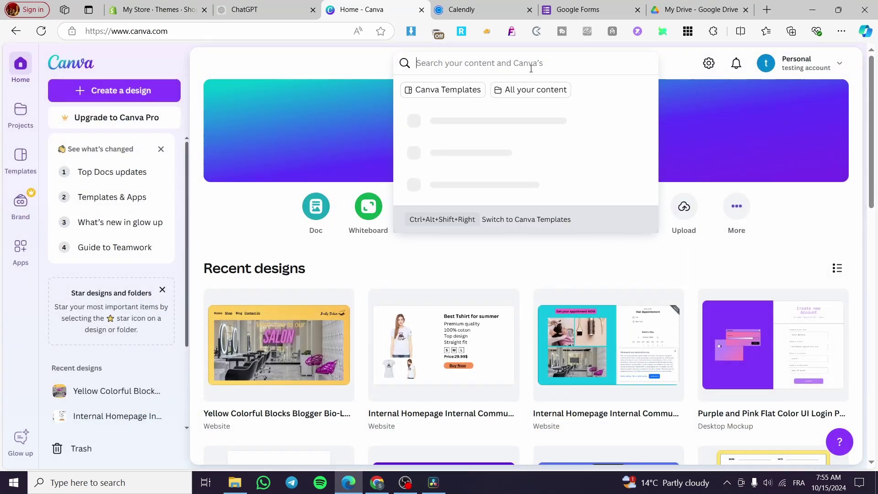
type("Webs")
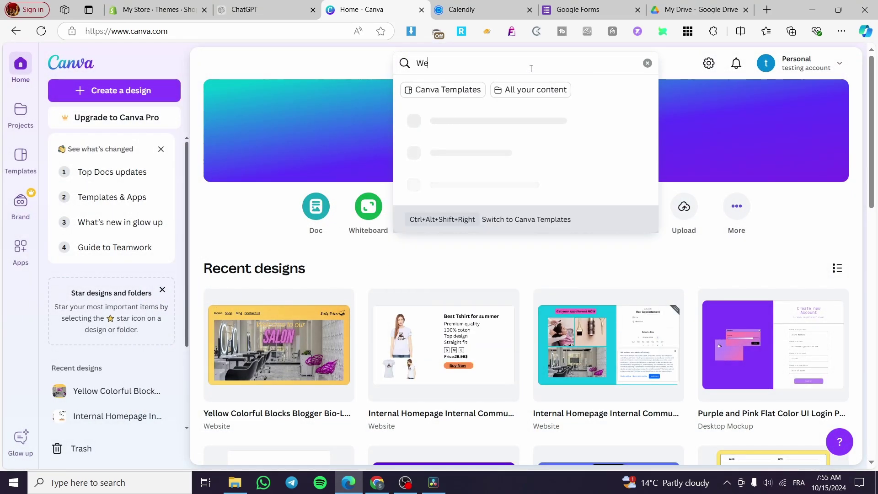
type("ite")
key("Return")
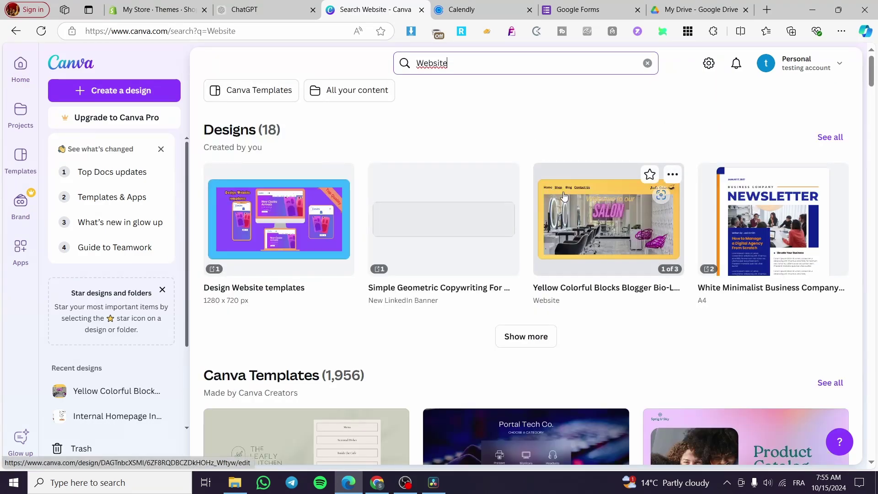
scroll(468, 281, "down", 4)
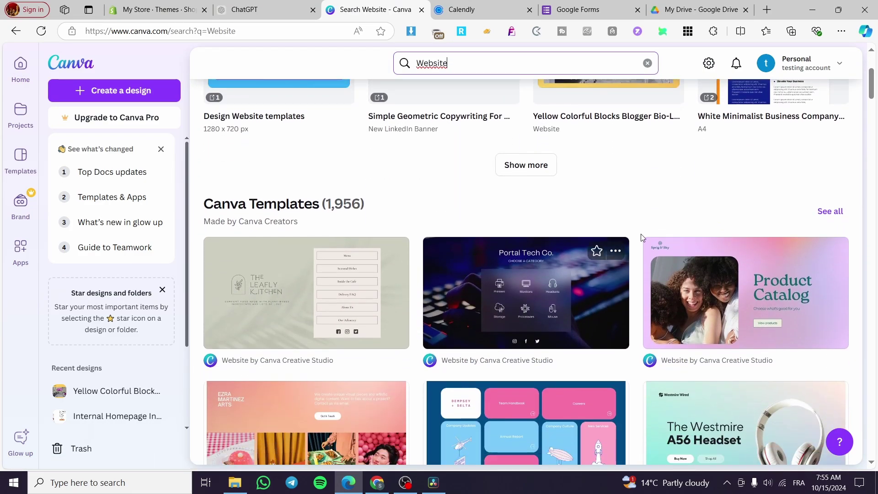
scroll(698, 221, "down", 2)
scroll(697, 222, "down", 1)
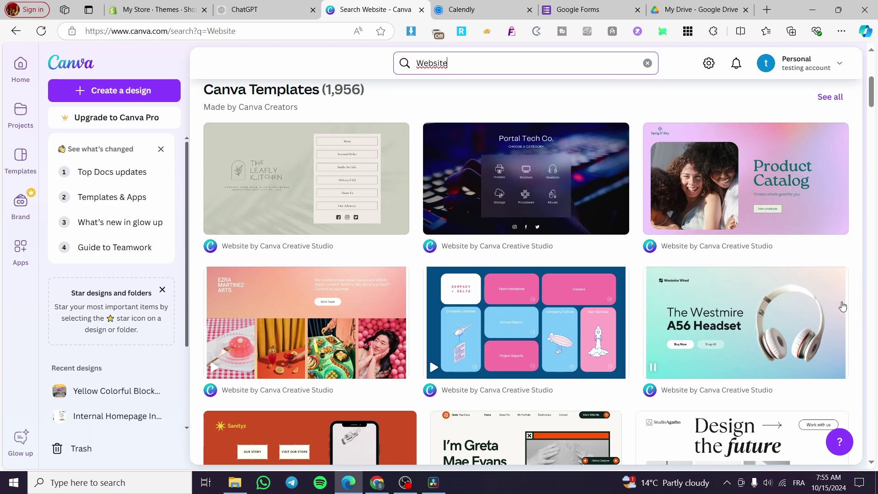
scroll(623, 343, "down", 3)
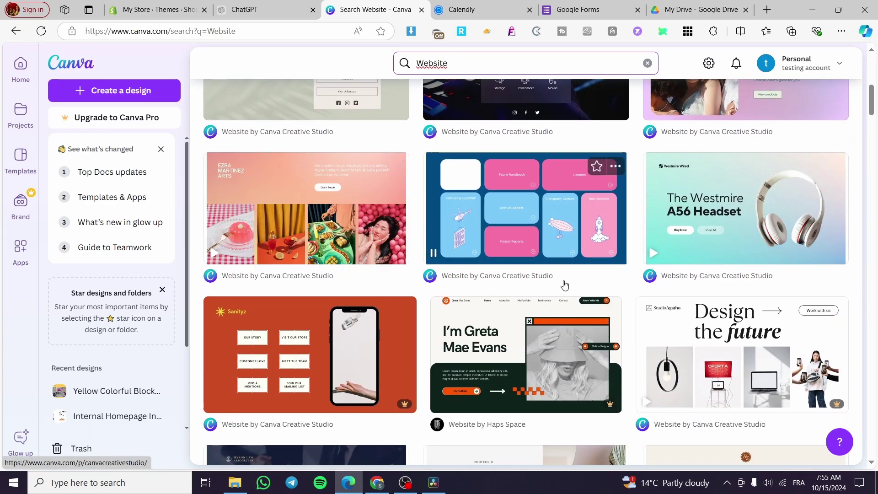
scroll(607, 310, "down", 3)
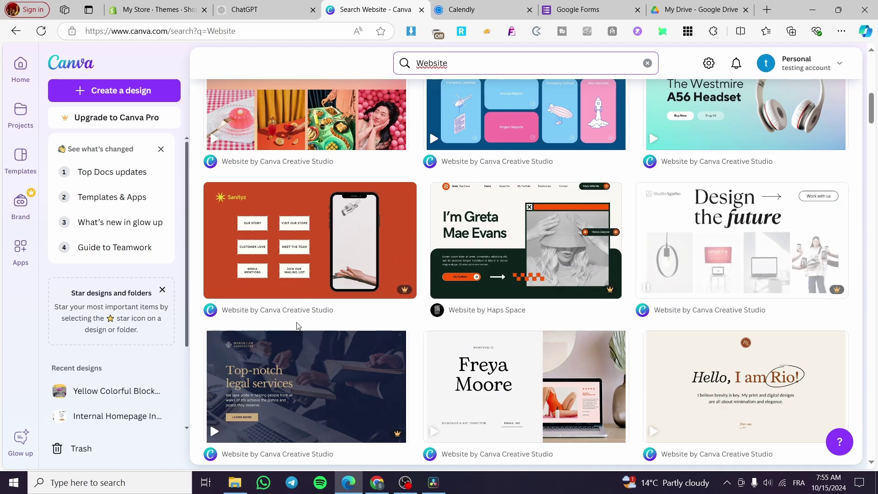
scroll(744, 311, "up", 6)
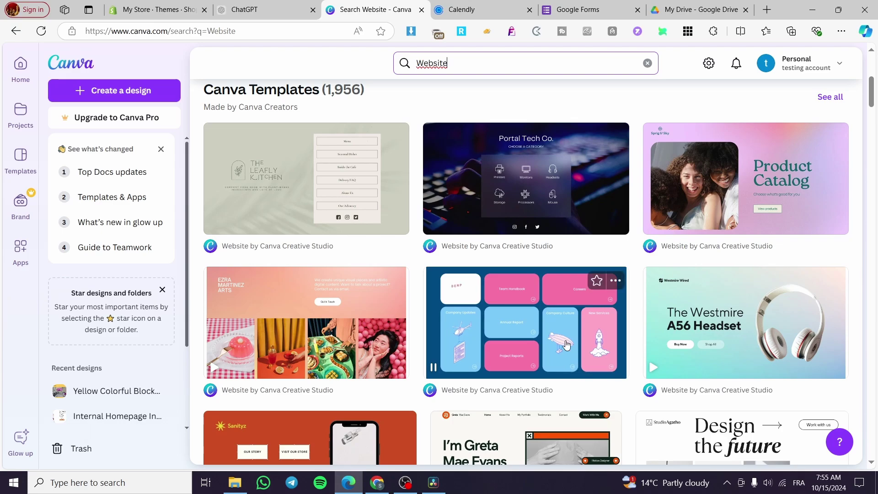
mouse_move(805, 292)
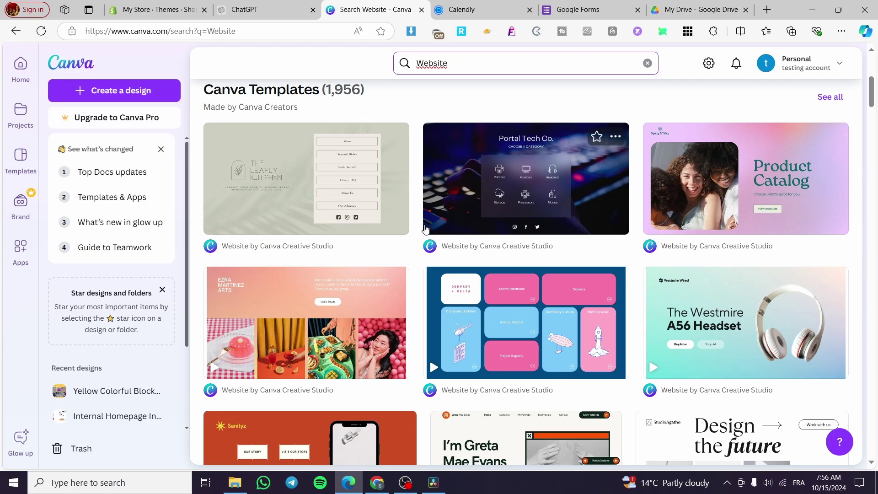
left_click(648, 63)
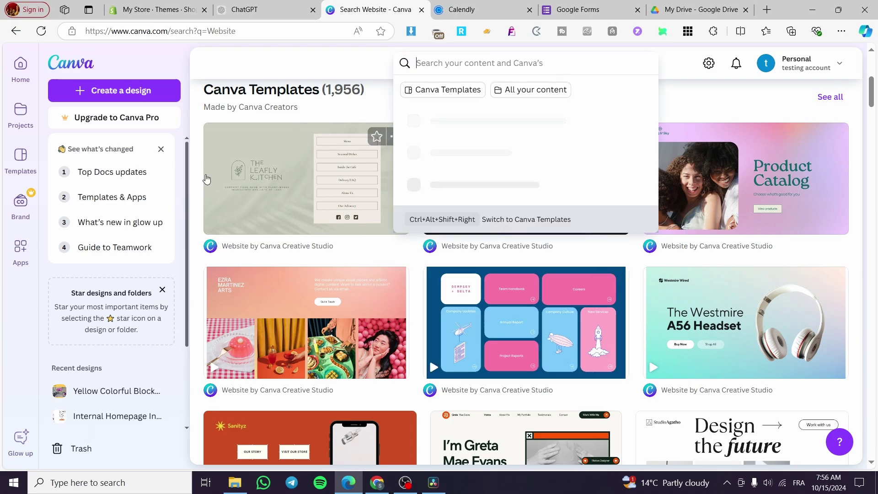
left_click(16, 31)
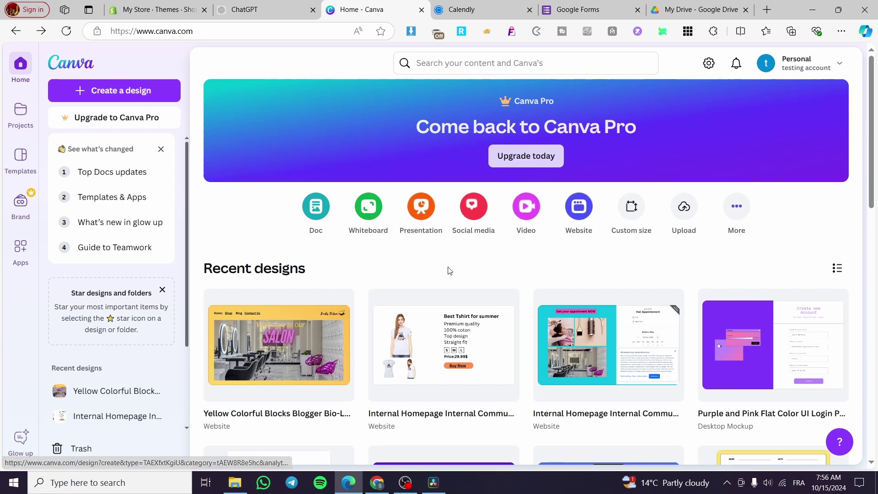
Open the recent Yellow Colorful Blocks website design, review its sections down to the contact form, and close the navigation sidebar
left_click(278, 371)
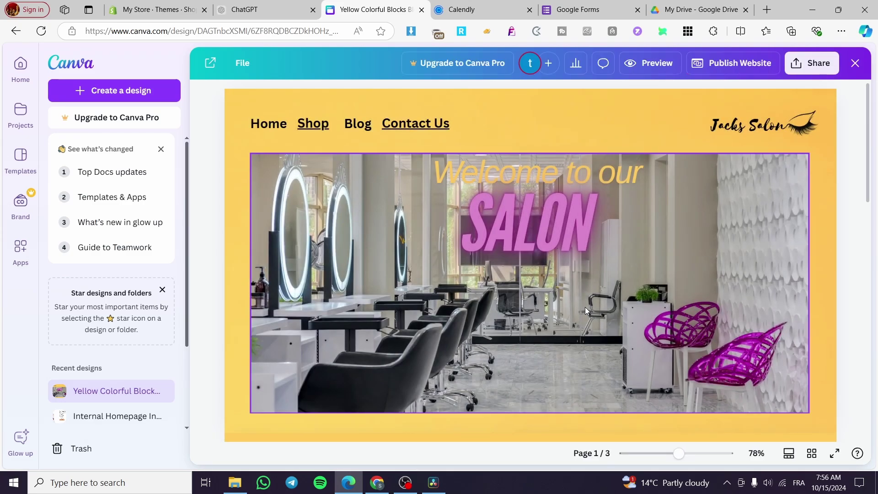
scroll(739, 224, "down", 15)
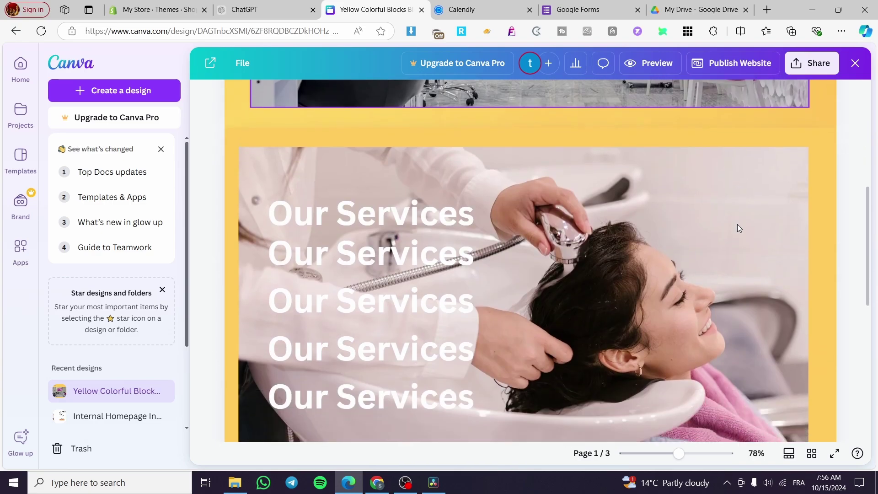
scroll(728, 230, "down", 2)
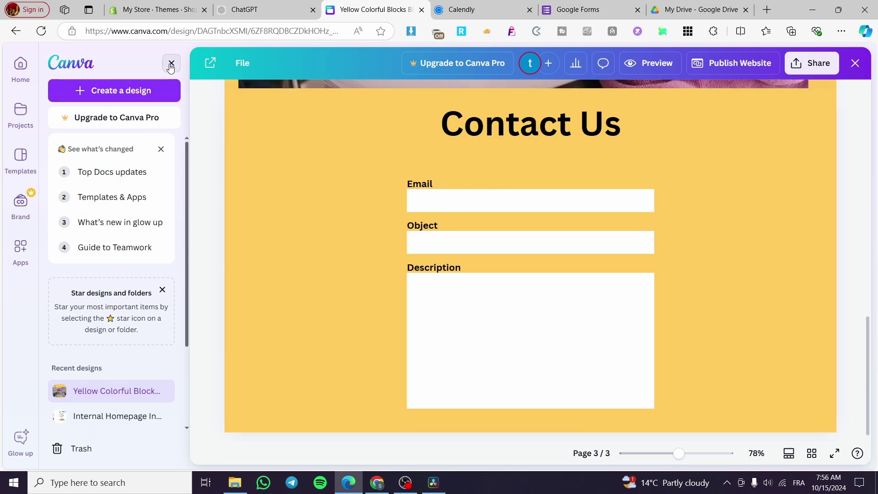
left_click(170, 64)
Add two blank pages at the end of the website design, below the Contact Us section
left_click(476, 426)
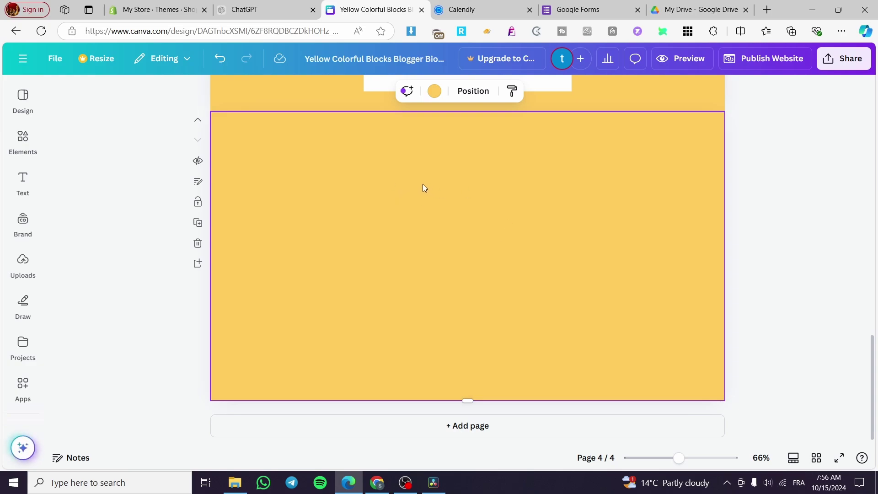
left_click(473, 430)
scroll(473, 433, "down", 3)
scroll(458, 380, "up", 5)
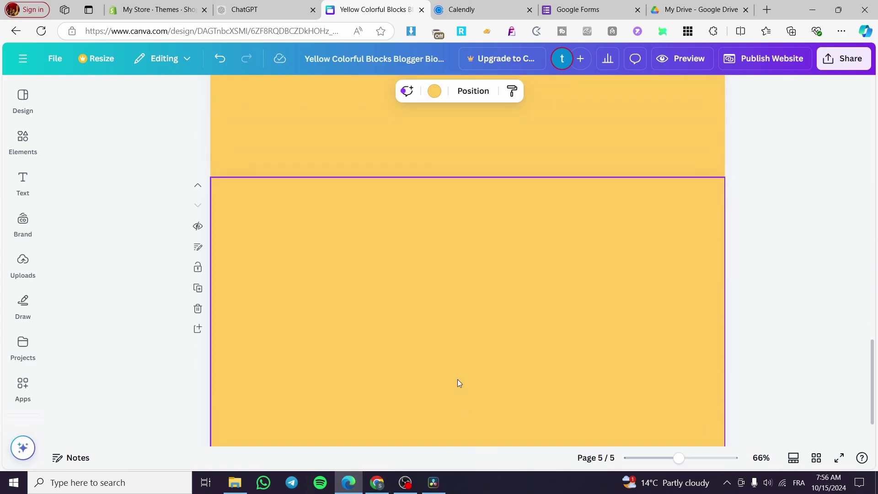
scroll(452, 311, "down", 2)
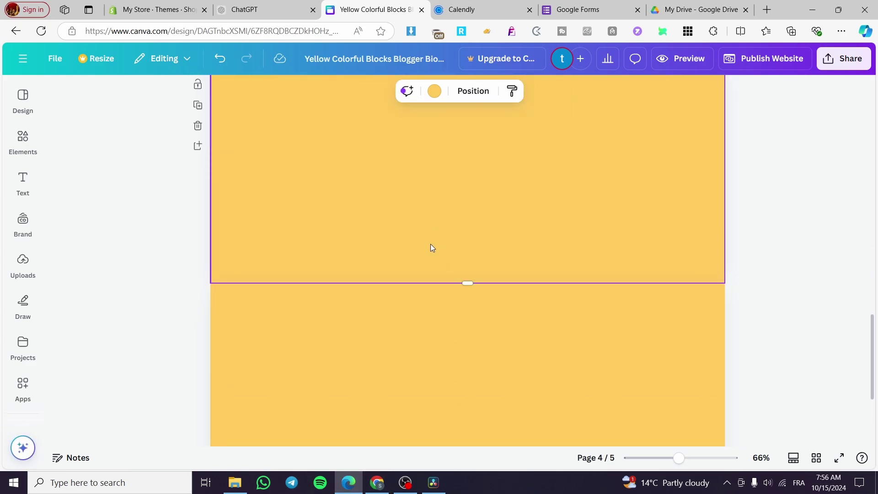
scroll(413, 298, "up", 3)
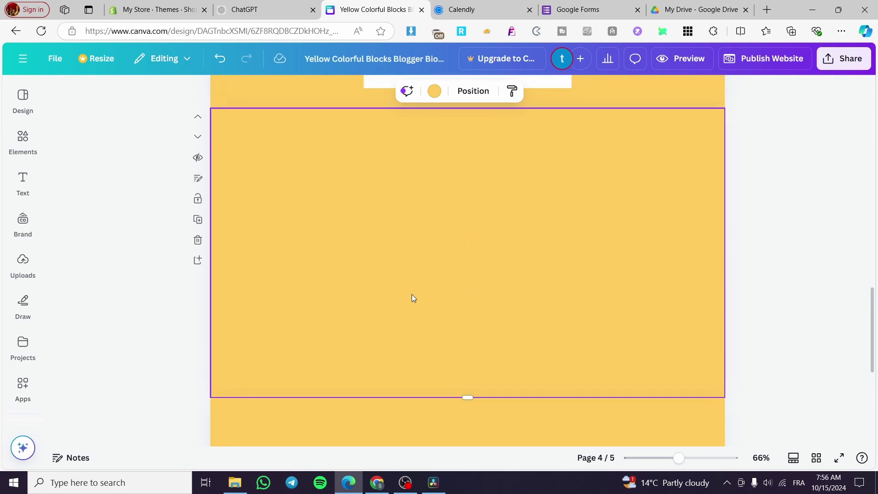
Switch to Calendly and reload its event types page
left_click(483, 5)
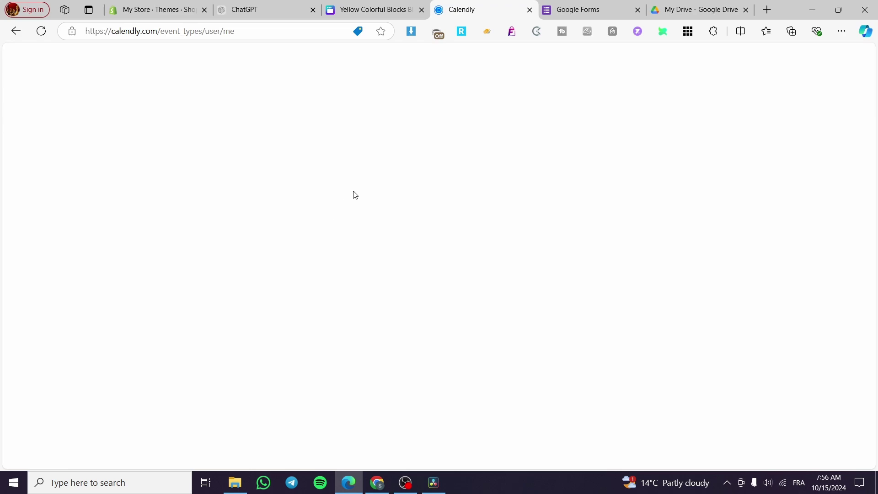
left_click(41, 31)
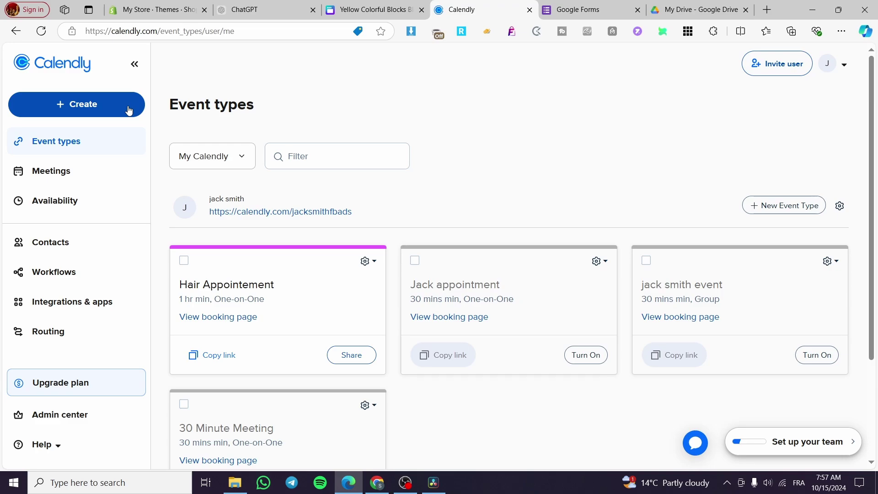
Switch back to the Canva website design and review its sections and the blank pages below the contact form
left_click(373, 9)
scroll(437, 295, "up", 5)
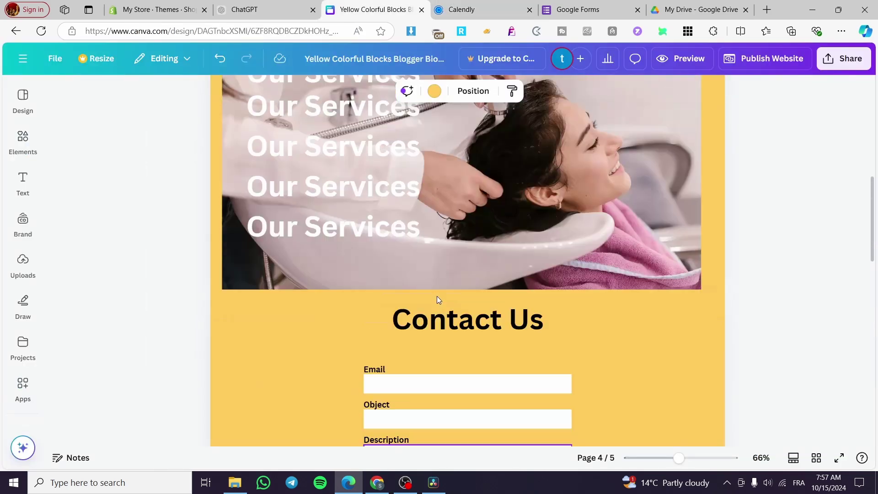
scroll(442, 286, "up", 3)
scroll(500, 198, "down", 15)
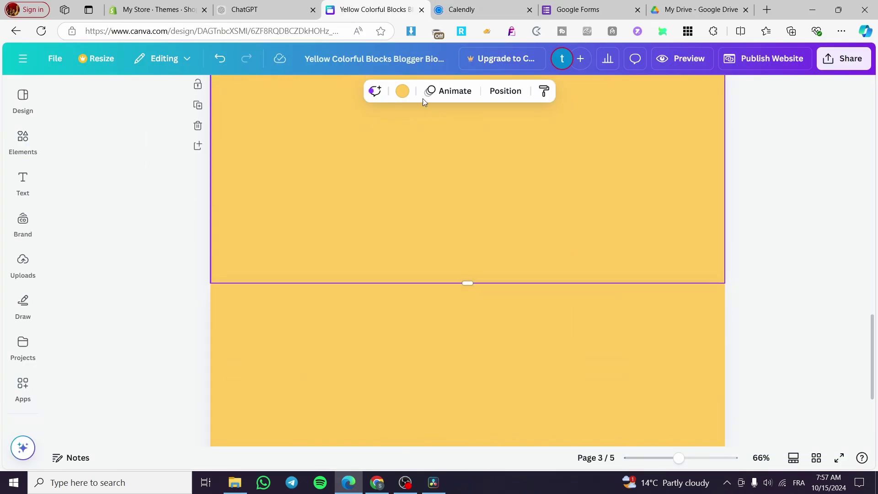
Switch to Calendly and start creating a new One-on-One event type
left_click(465, 9)
left_click(68, 104)
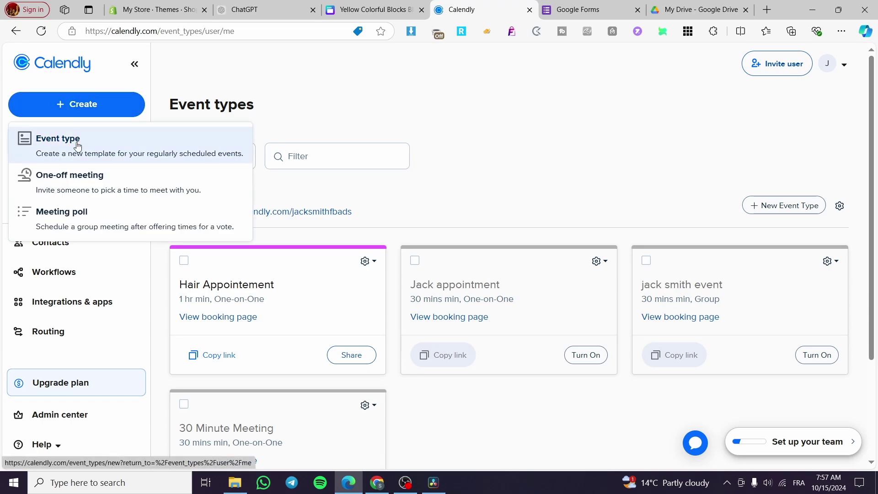
left_click(78, 146)
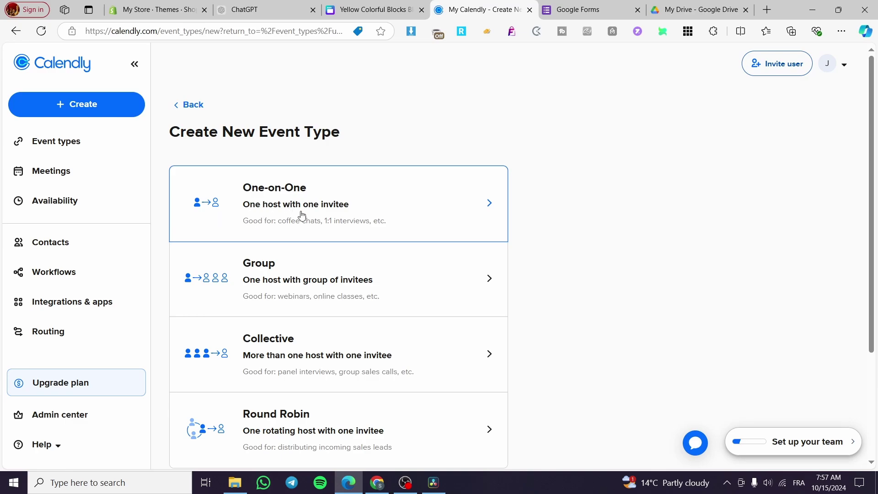
left_click(405, 218)
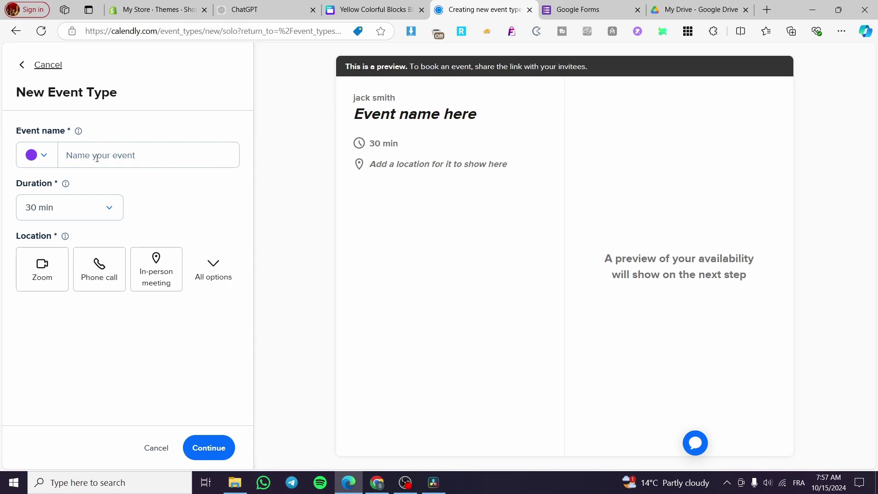
Name the new event type "Hair and nails" and give it a custom duration of 90 minutes
left_click(97, 159)
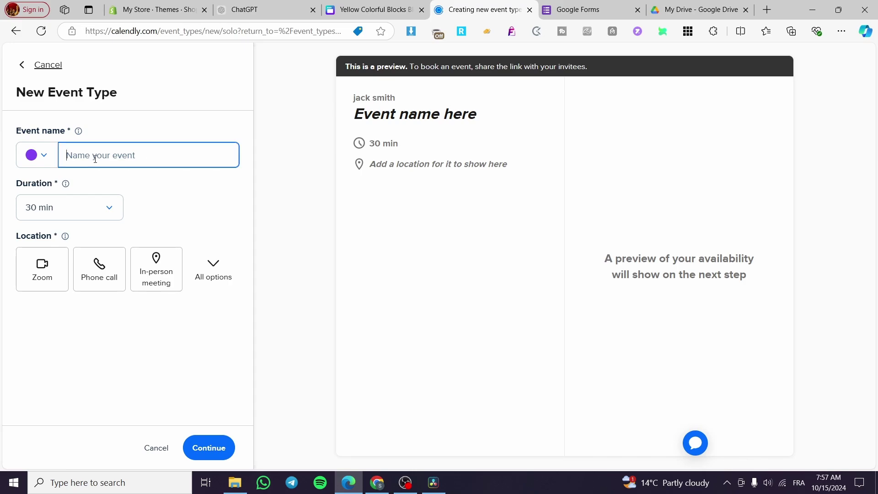
type("Hair and ")
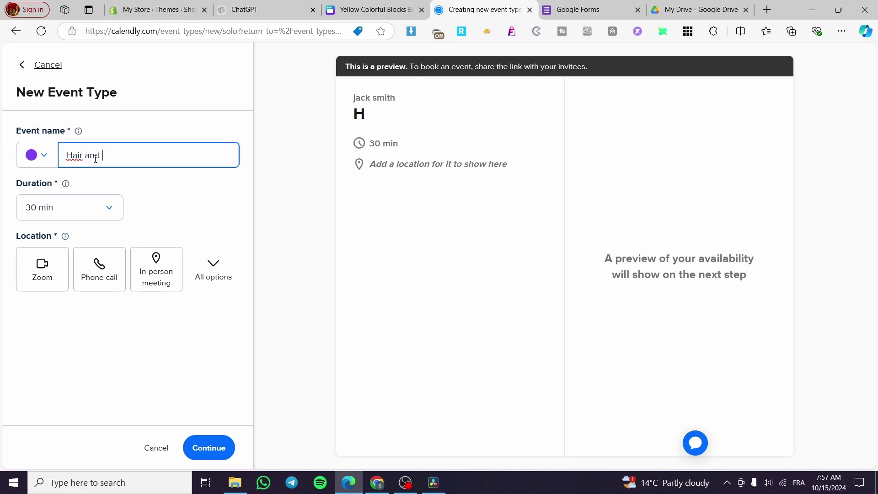
type("nails")
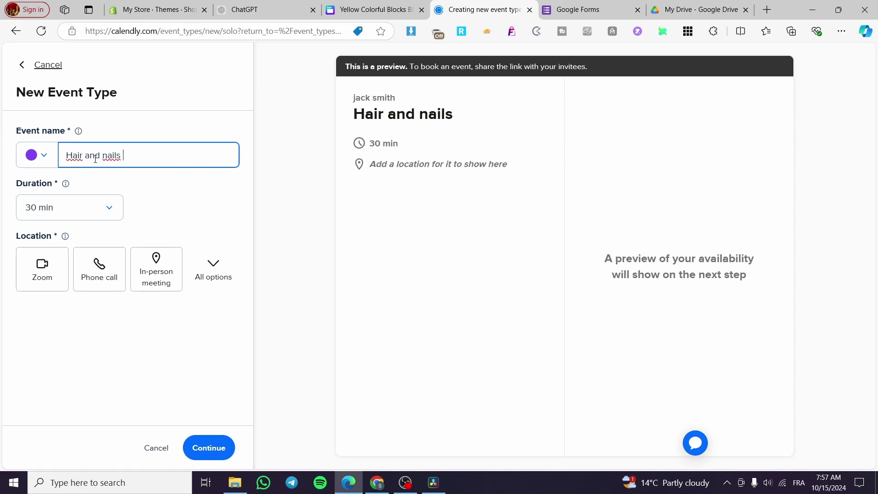
left_click(59, 207)
left_click(67, 333)
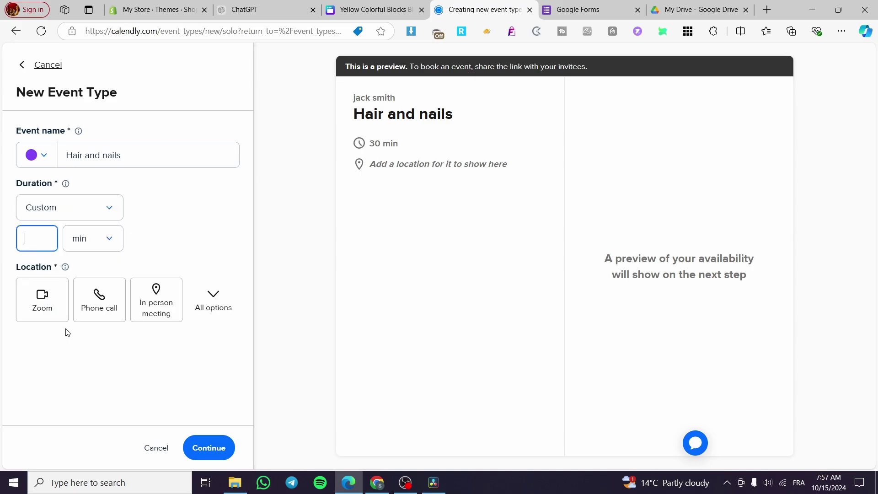
left_click(81, 249)
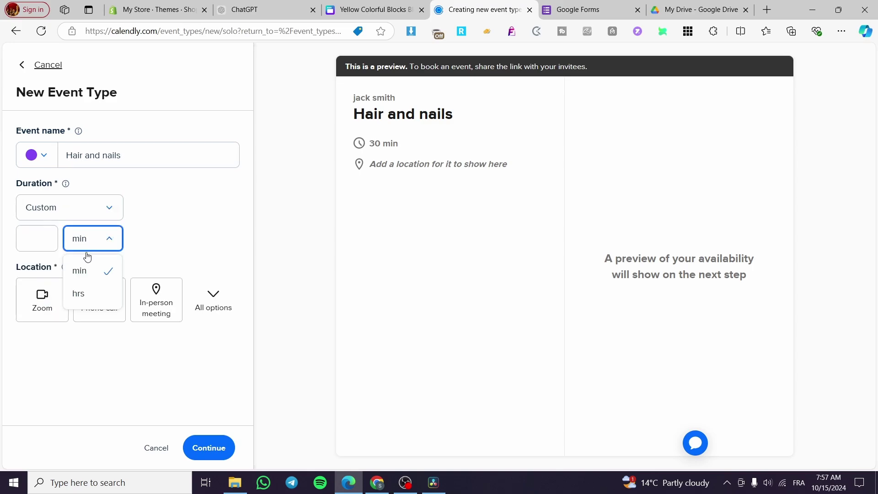
left_click(41, 245)
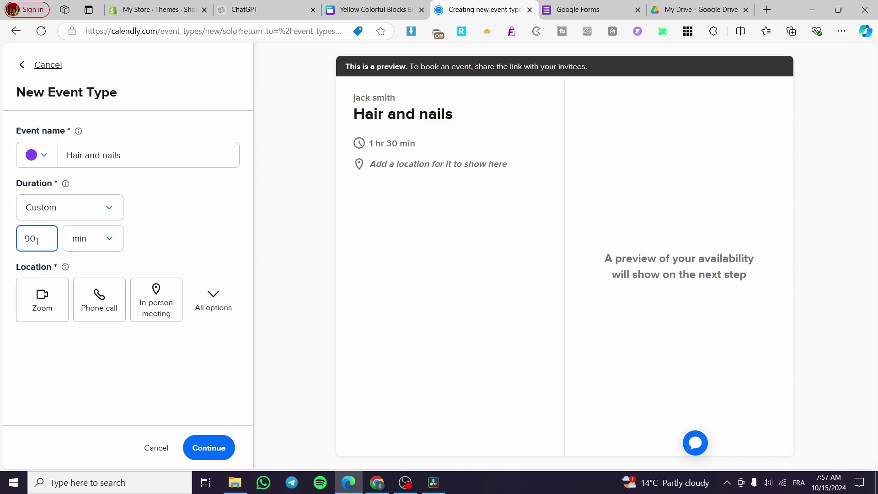
Set the event location to an in-person meeting in New York and create the event type
left_click(199, 250)
left_click(164, 309)
left_click(426, 155)
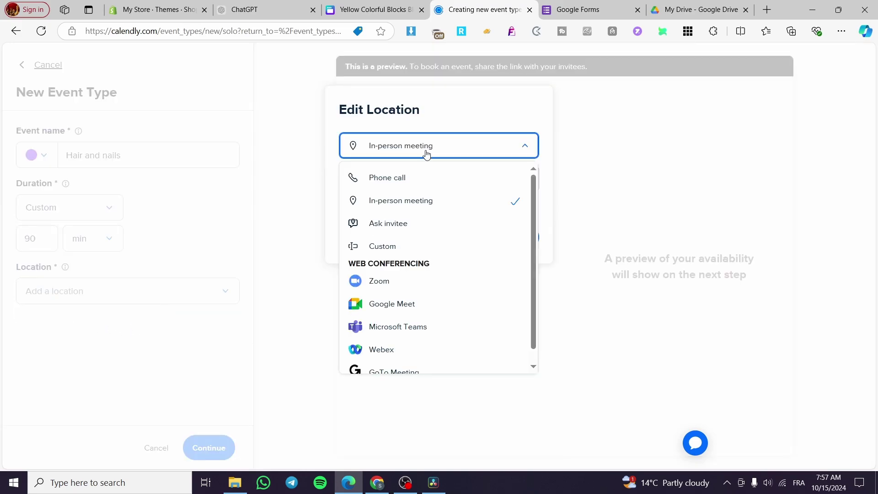
left_click(425, 201)
left_click(430, 175)
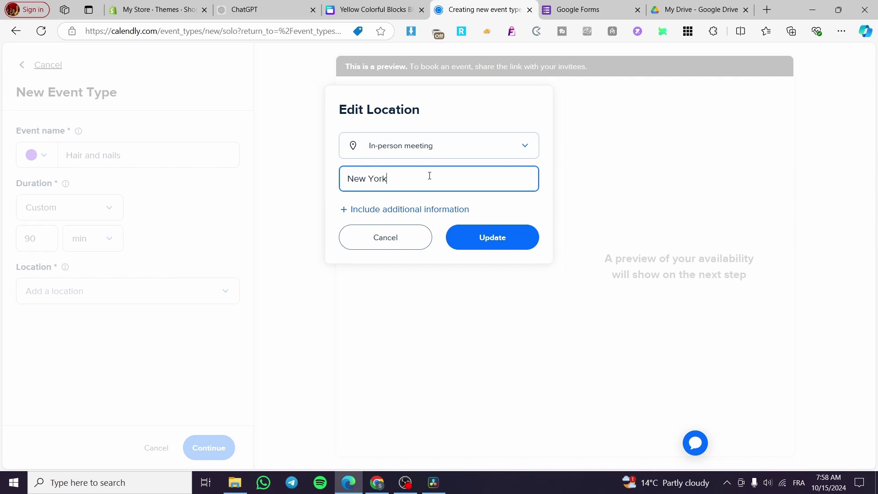
left_click(489, 246)
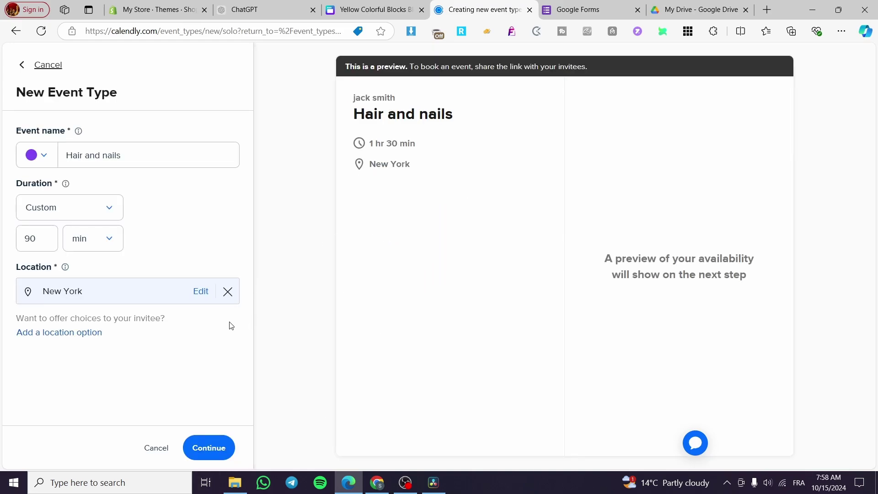
left_click(224, 452)
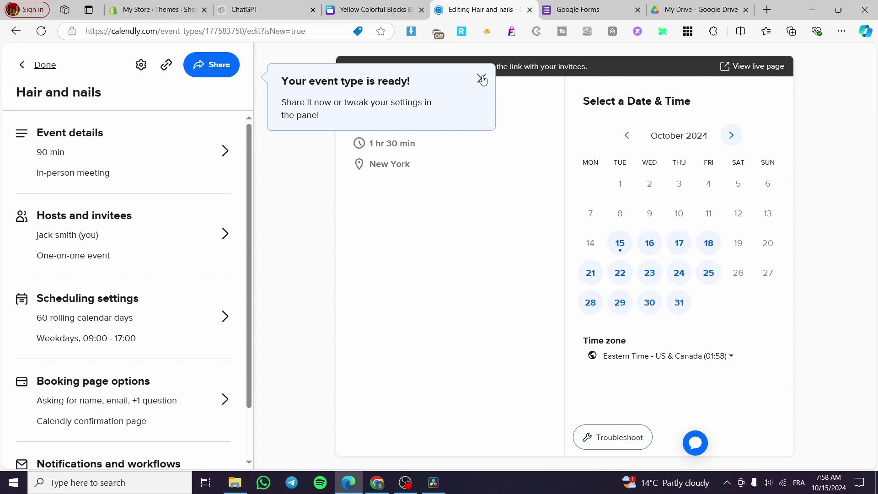
left_click(482, 80)
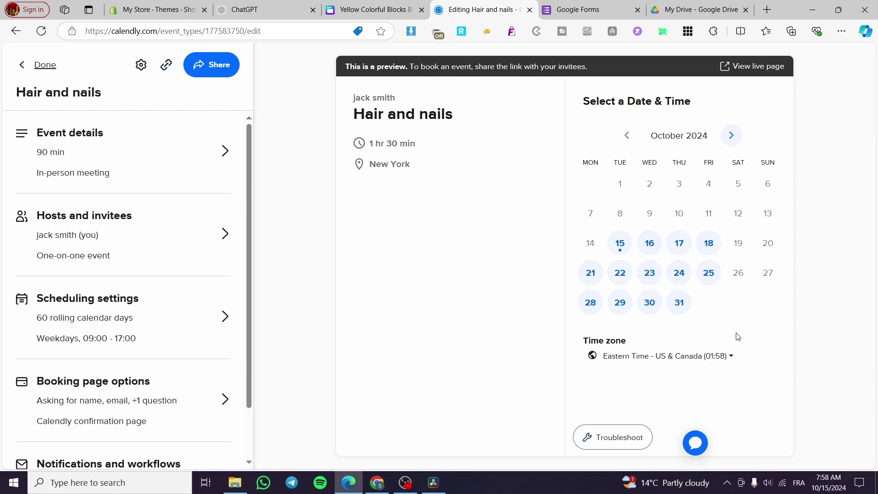
Review the host's available weekly hours in the event's scheduling settings
left_click(137, 309)
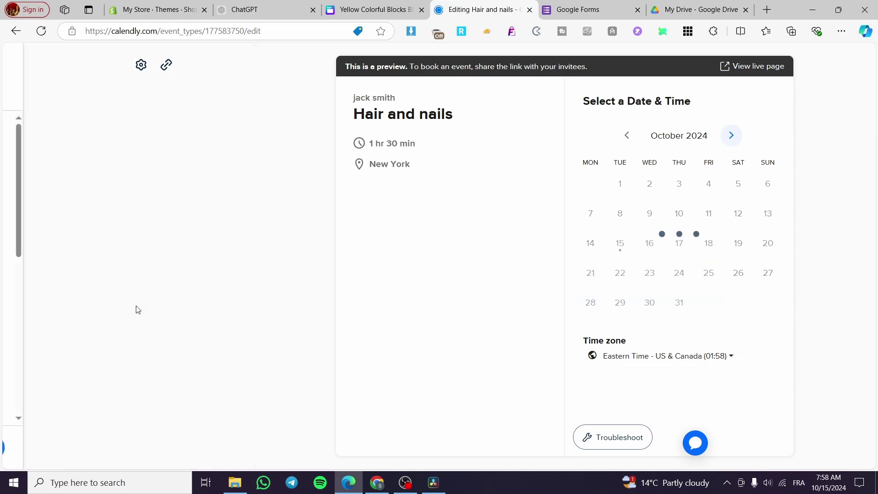
scroll(126, 227, "down", 3)
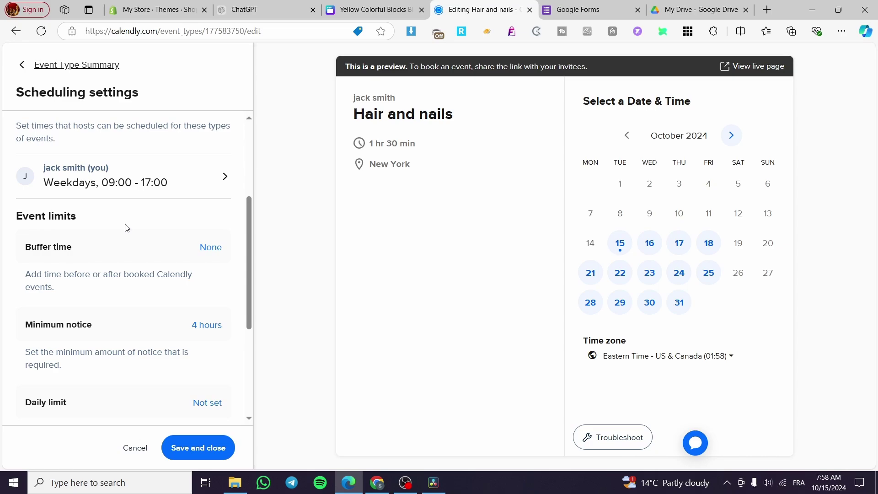
left_click(119, 183)
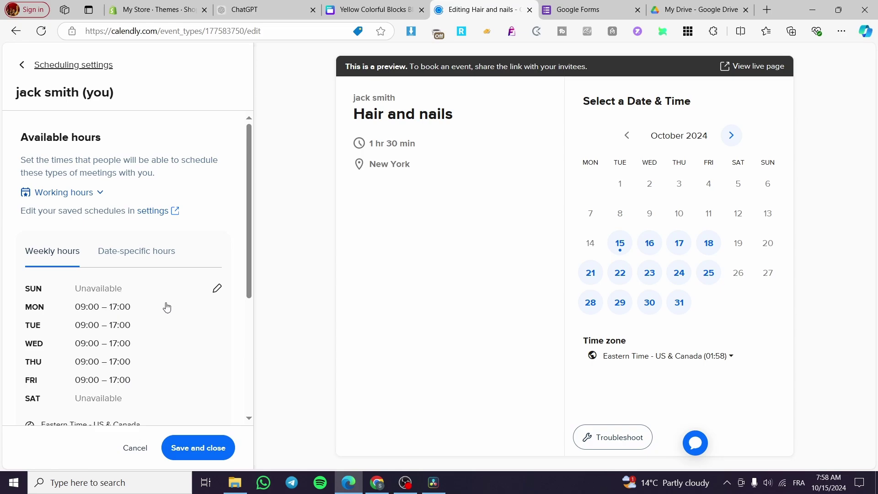
scroll(174, 327, "down", 5)
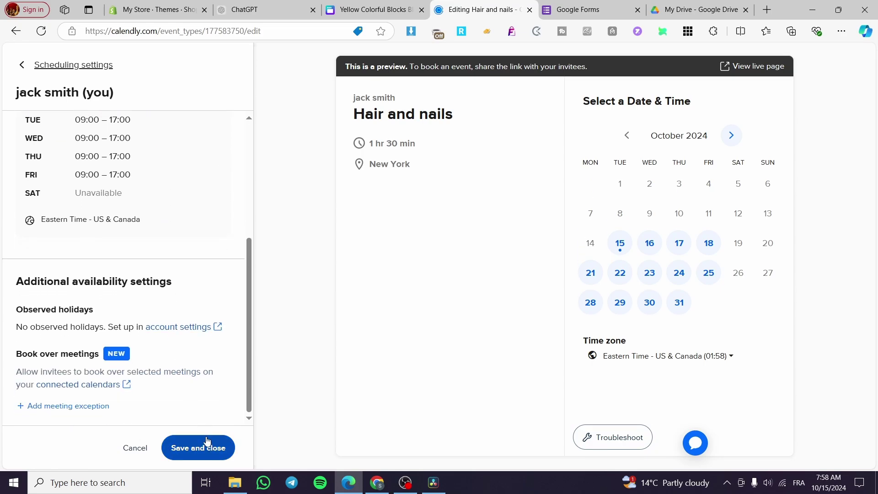
scroll(114, 260, "up", 5)
left_click(23, 73)
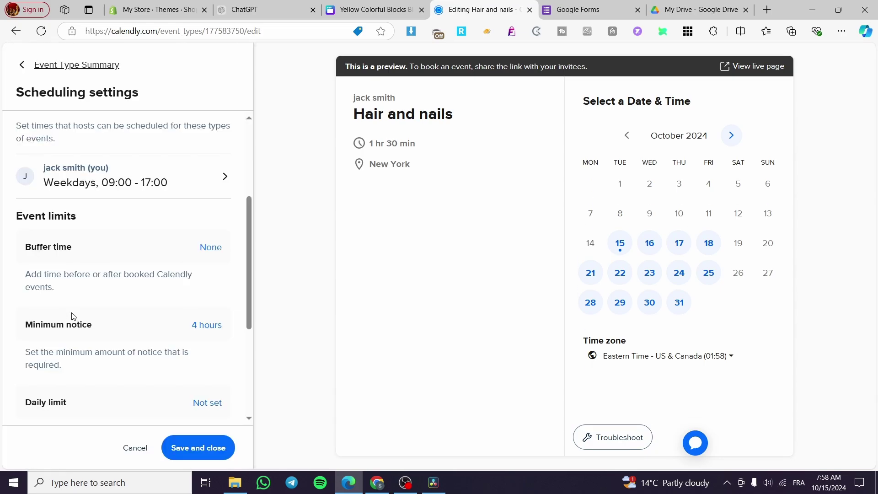
Review the date range, event limits and additional options in the scheduling settings
scroll(128, 384, "down", 4)
scroll(146, 376, "up", 5)
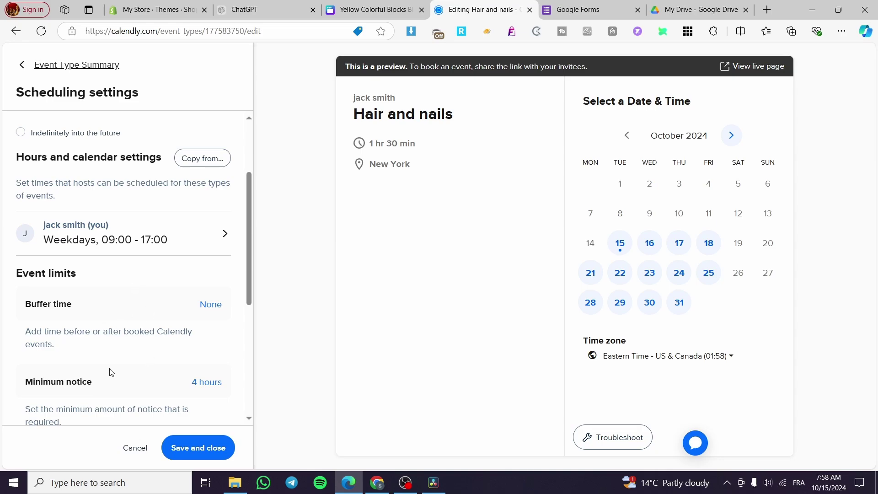
scroll(136, 349, "down", 3)
scroll(67, 259, "down", 1)
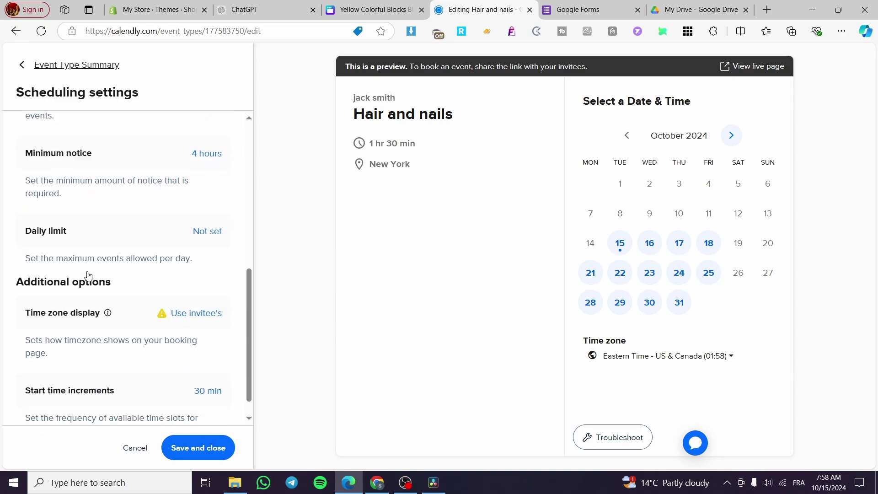
scroll(120, 250, "up", 6)
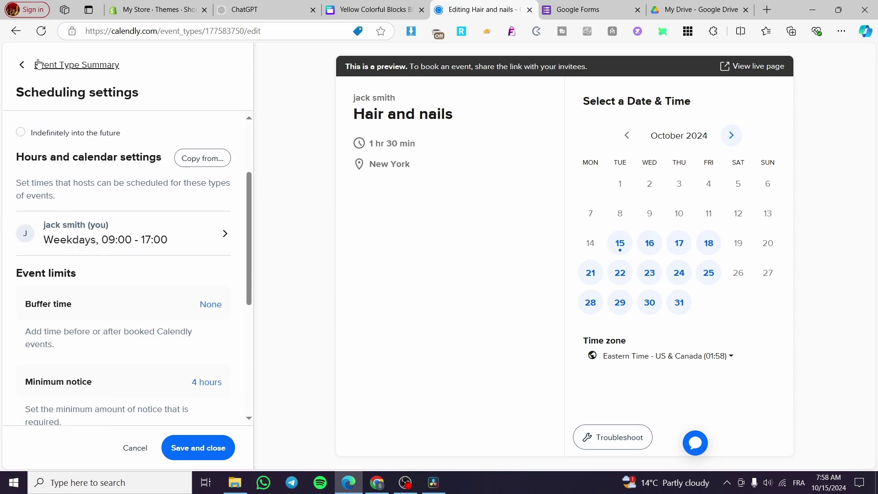
scroll(71, 294, "up", 1)
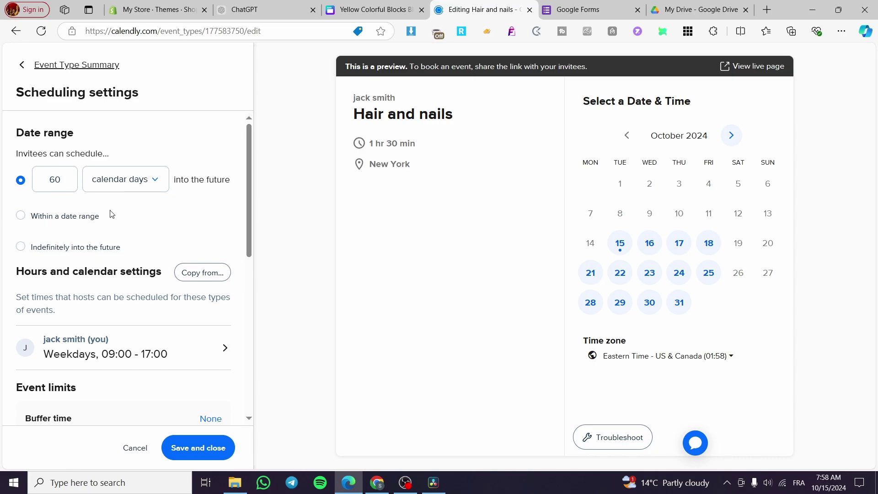
left_click(24, 72)
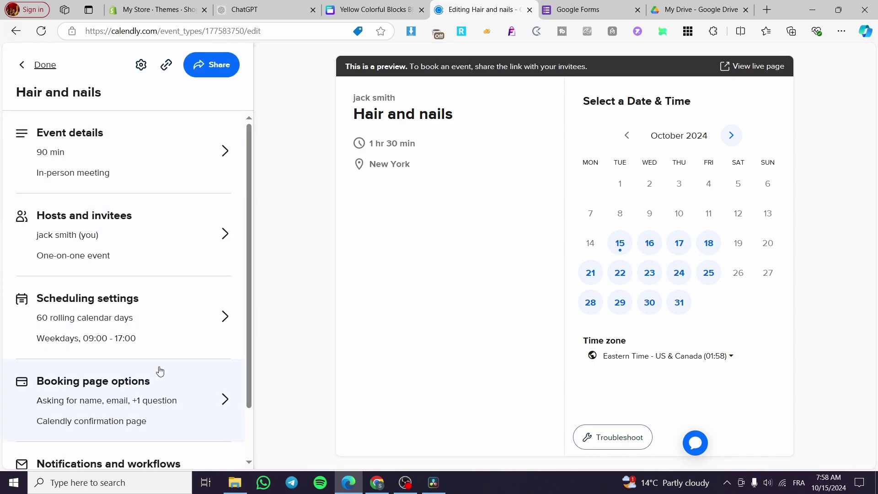
Look over the booking page options and the hosts and invitees settings of the event type
scroll(157, 366, "down", 1)
left_click(220, 346)
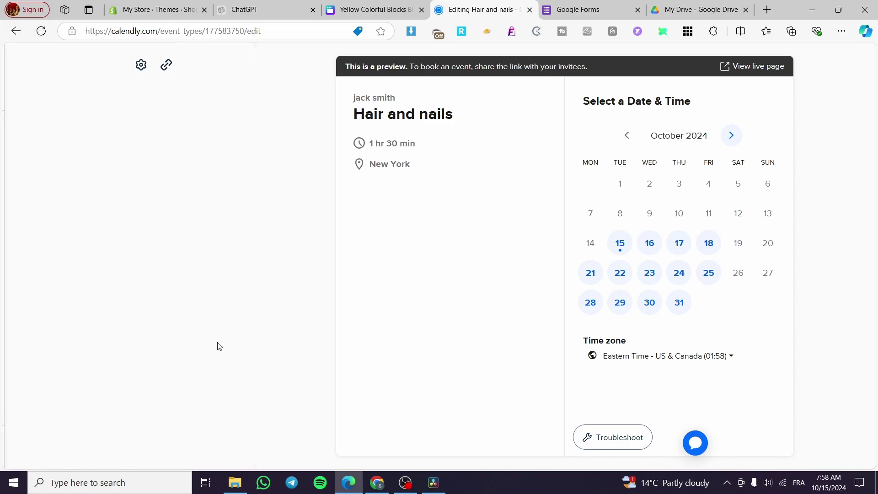
left_click(30, 69)
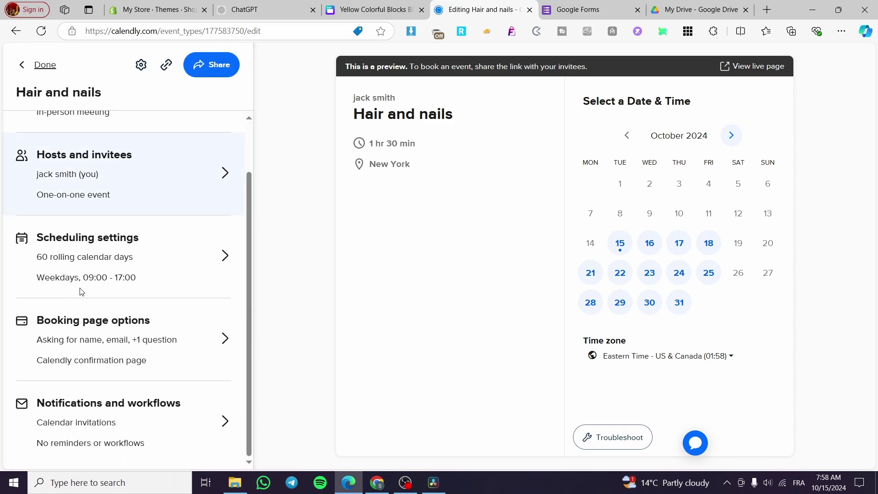
scroll(176, 375, "up", 1)
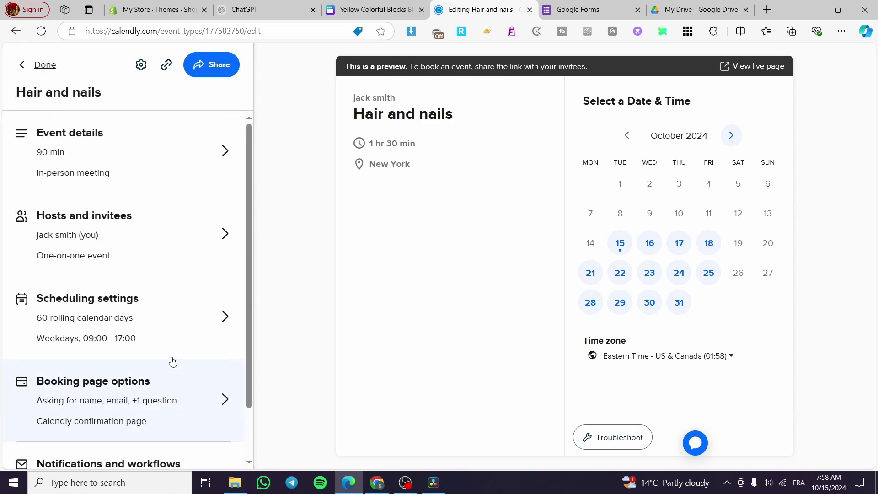
left_click(71, 240)
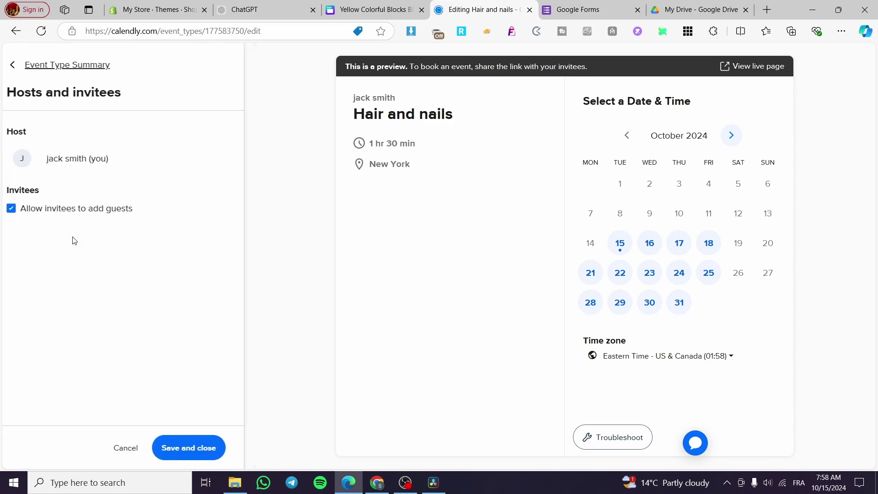
left_click(17, 61)
Copy the share link of the Hair and nails event and switch to the Canva website design
left_click(218, 70)
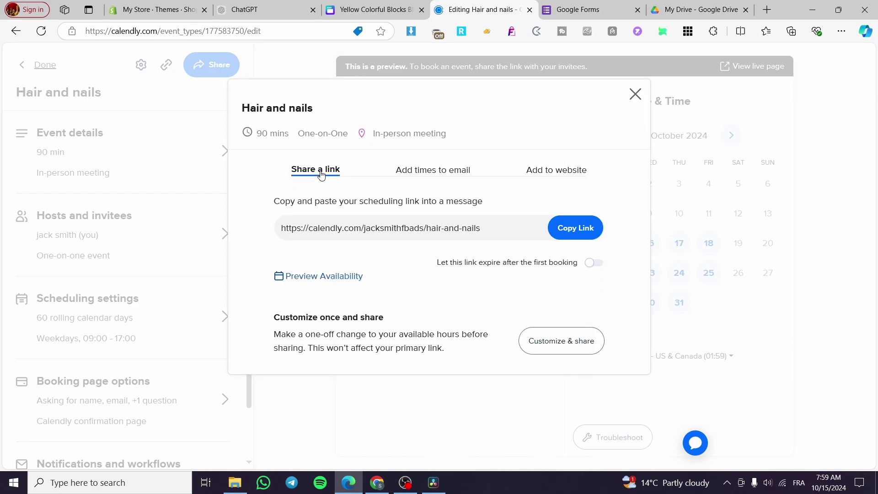
left_click(559, 238)
left_click(373, 10)
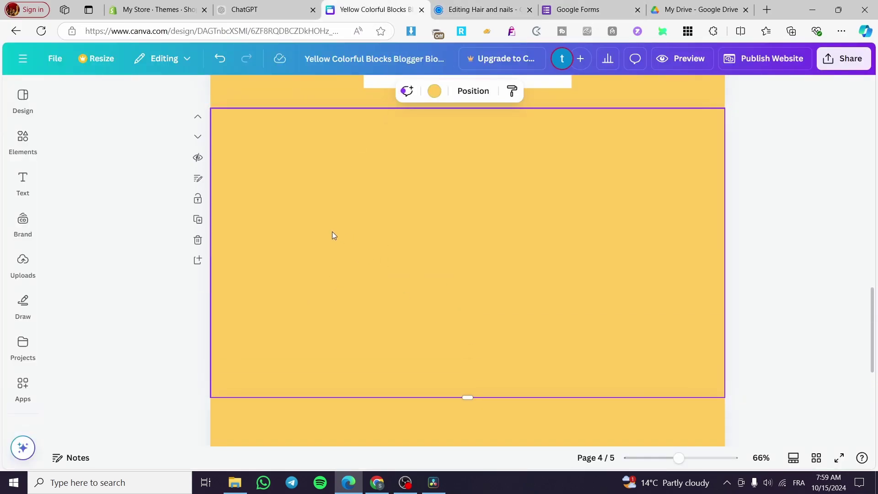
Search the Canva apps for "embed" and open the Embed app
left_click(22, 388)
left_click(101, 95)
type("e")
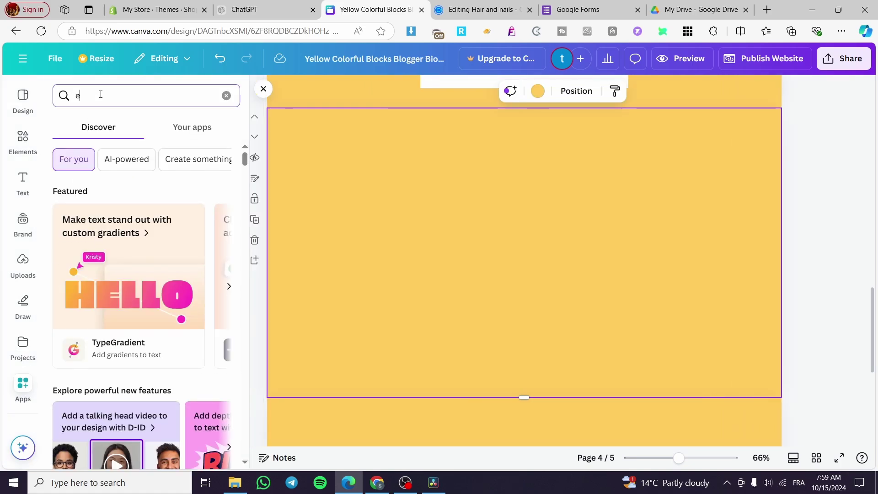
type("mbed")
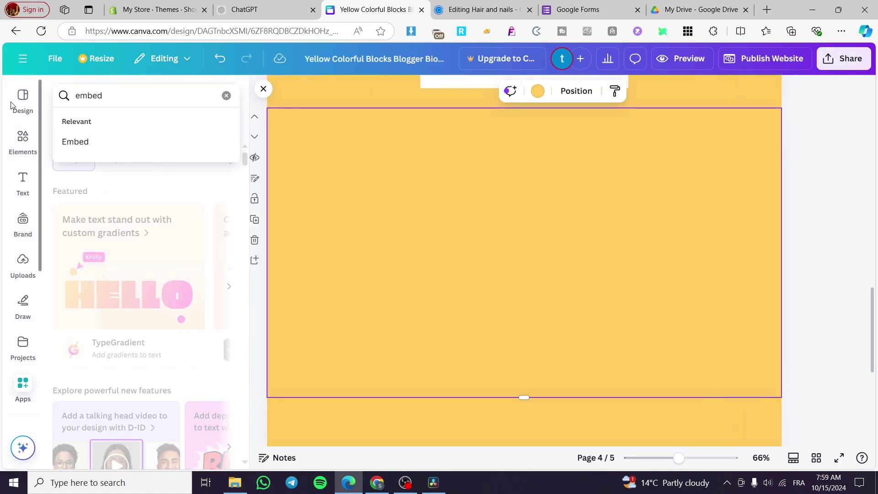
left_click(64, 141)
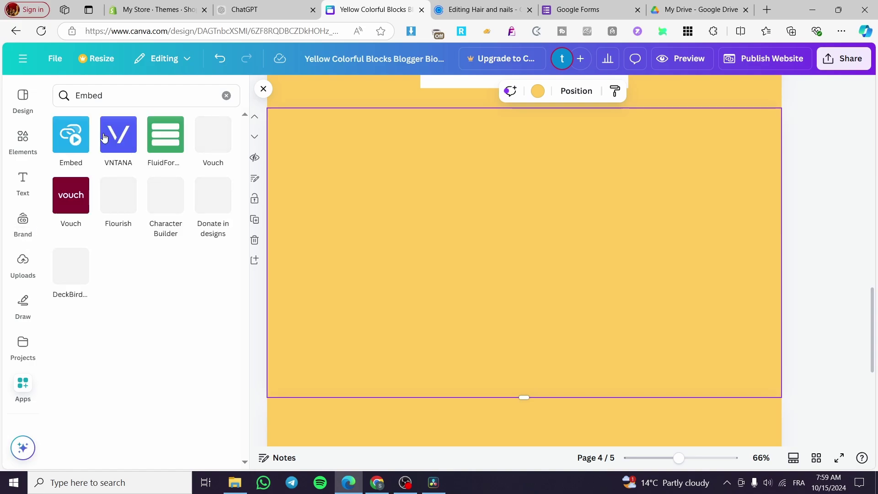
left_click(73, 137)
Embed the copied Calendly booking link in the blank page 4 of the design
left_click(145, 154)
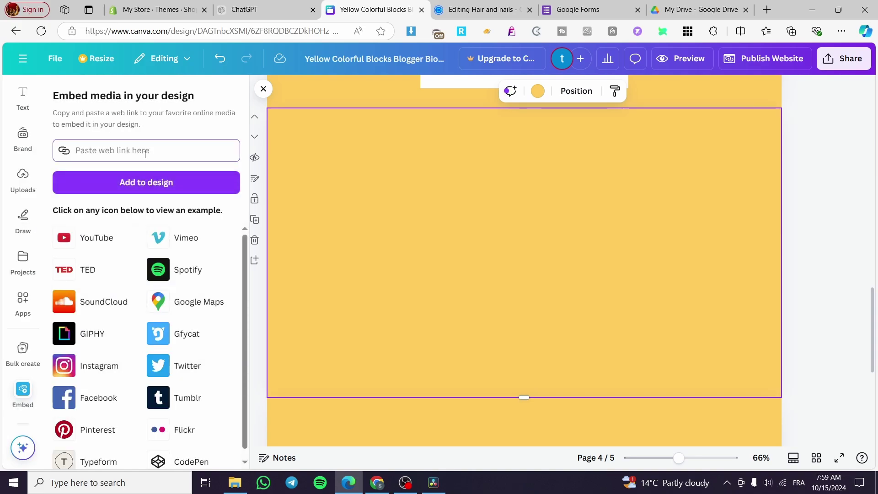
key("ctrl+v")
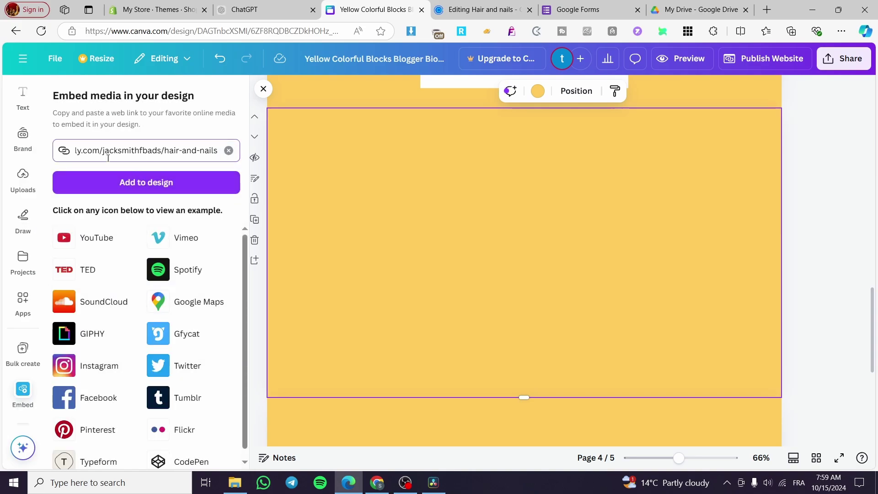
left_click(158, 185)
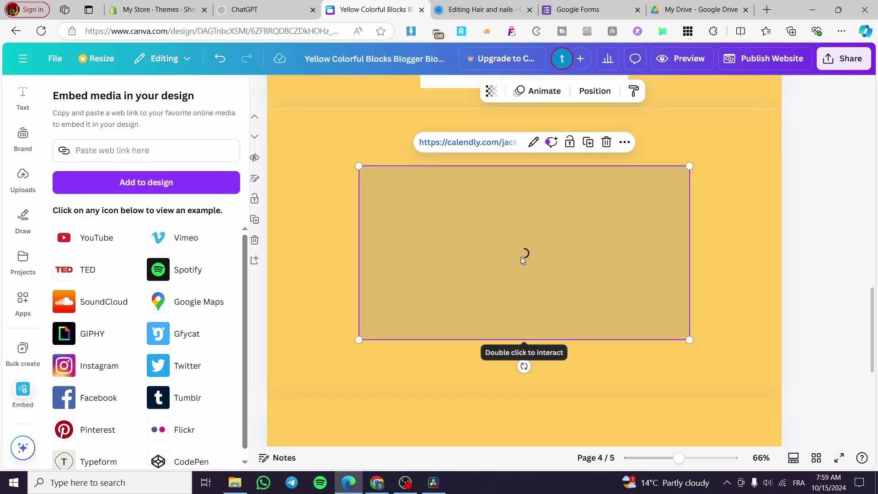
Resize the embedded Calendly calendar to a portrait block filling the page height and centre it horizontally on page 4
left_click_drag(521, 256, 438, 196)
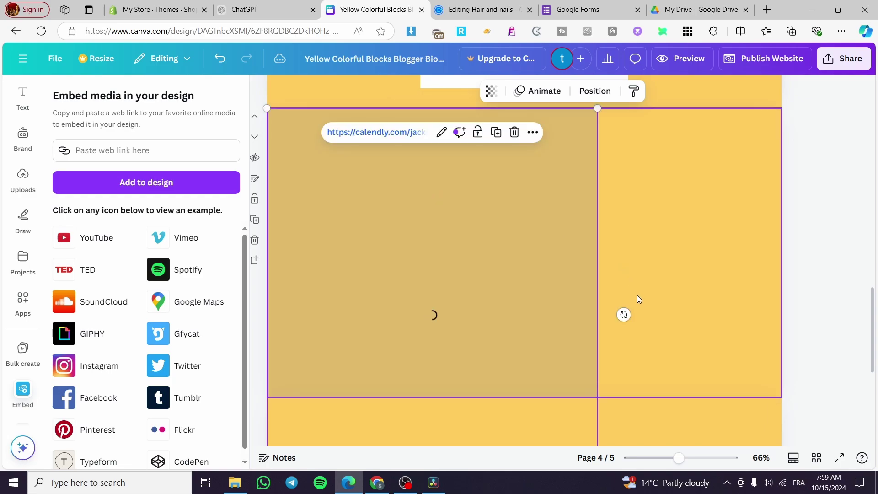
left_click_drag(598, 108, 526, 196)
left_click_drag(502, 286, 548, 227)
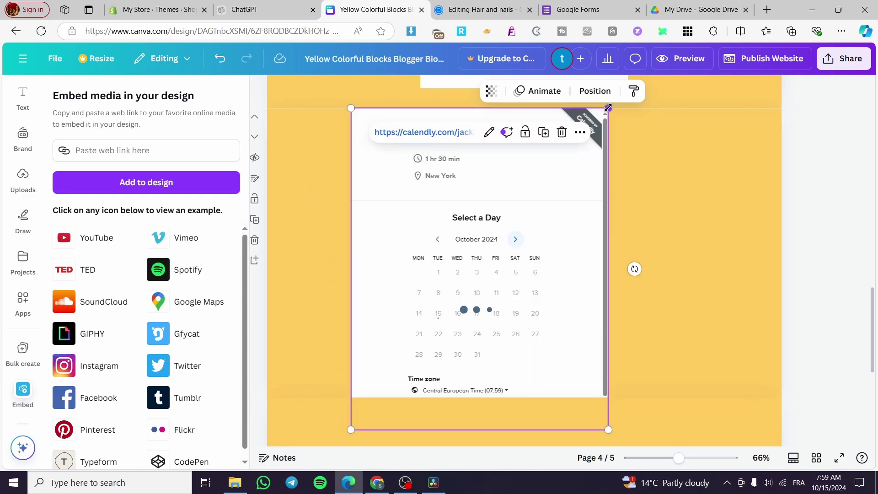
left_click_drag(610, 111, 568, 159)
left_click_drag(505, 295, 546, 241)
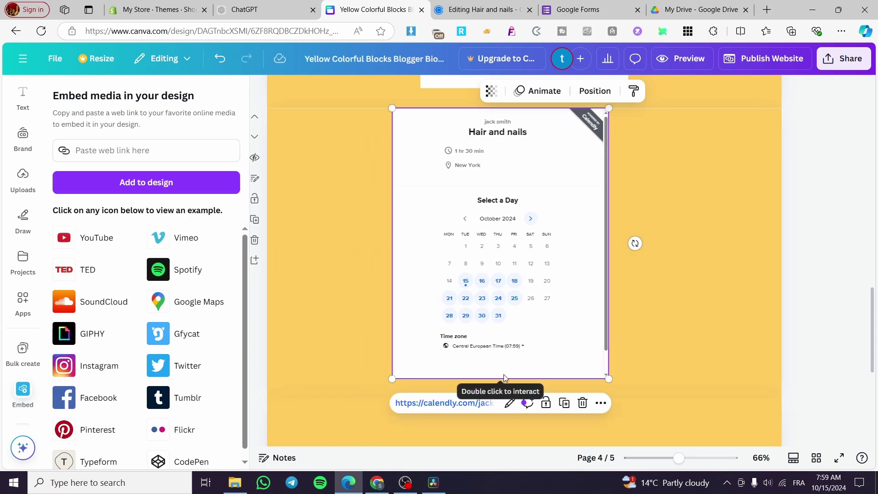
left_click_drag(609, 379, 645, 386)
left_click_drag(596, 235, 610, 237)
Change the background of the booking page to white and extend the page slightly below the calendar
left_click(690, 221)
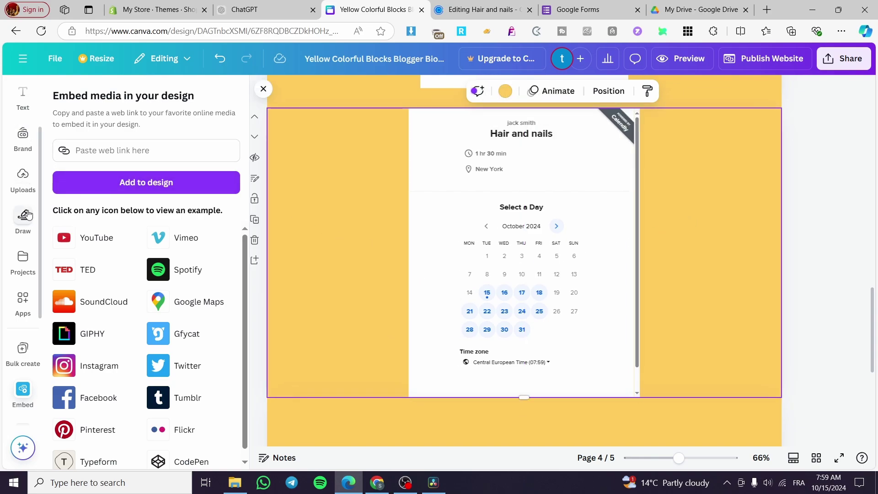
left_click(505, 91)
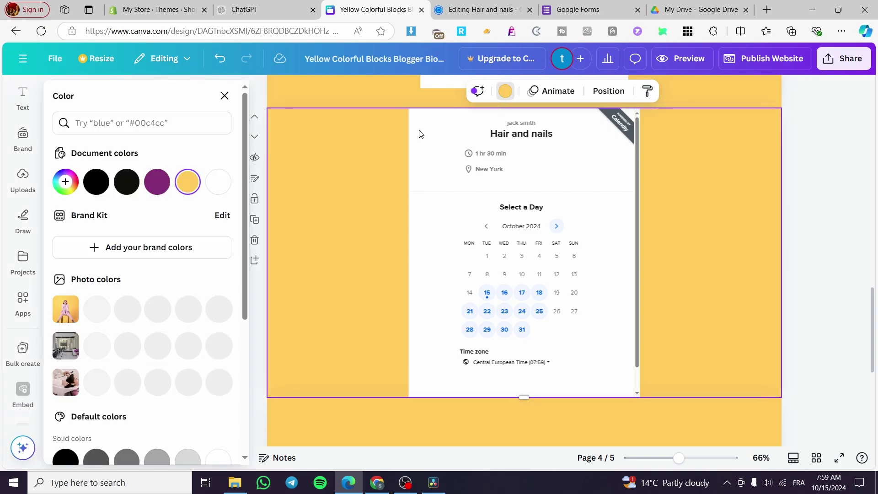
left_click(218, 182)
key("Escape")
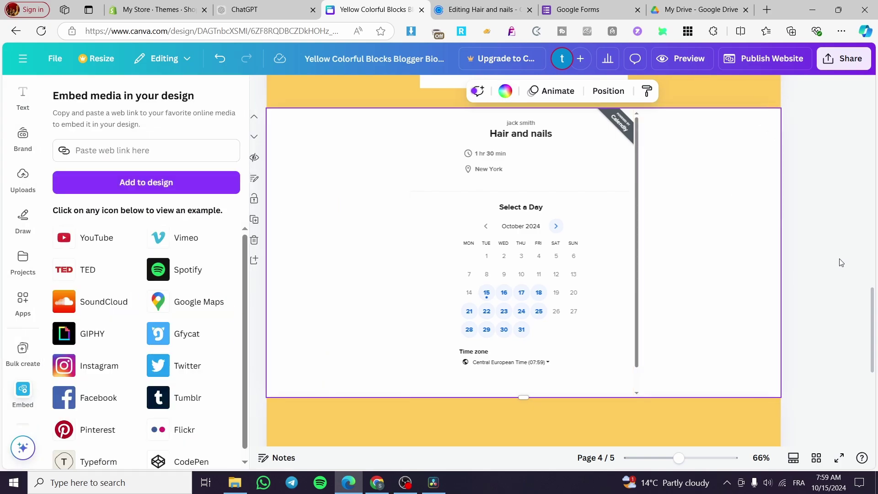
left_click_drag(523, 397, 524, 410)
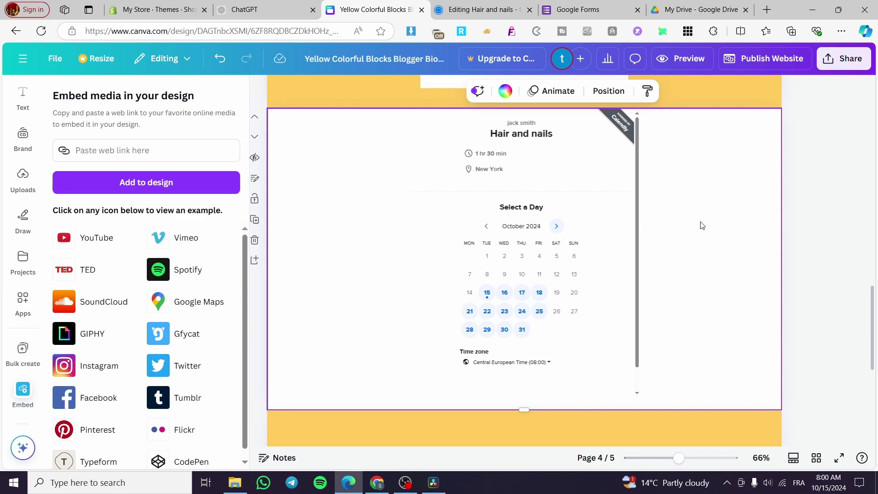
left_click(813, 232)
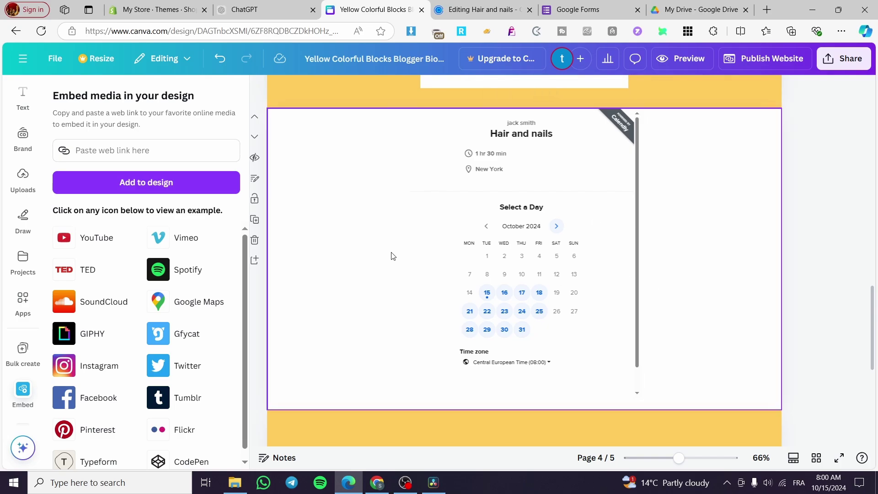
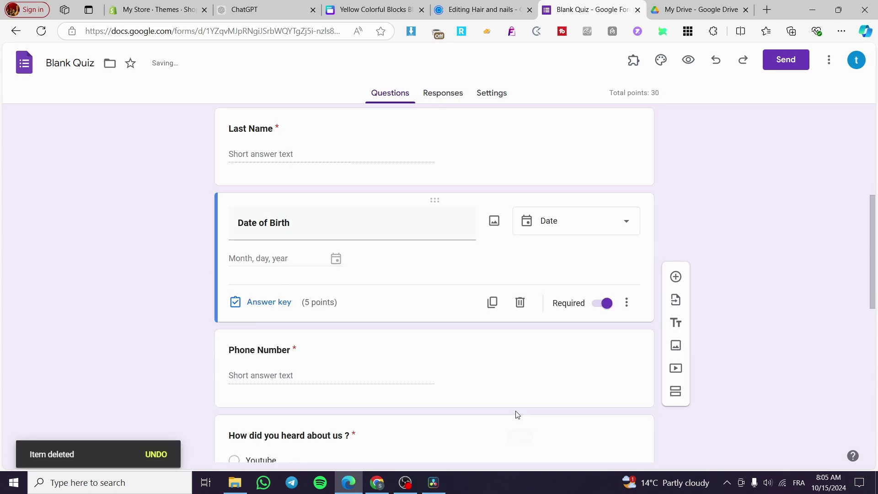
Reword the last question of the Google Forms sign-up form to "Are you interested in our community ?"
scroll(303, 344, "up", 4)
scroll(305, 320, "down", 6)
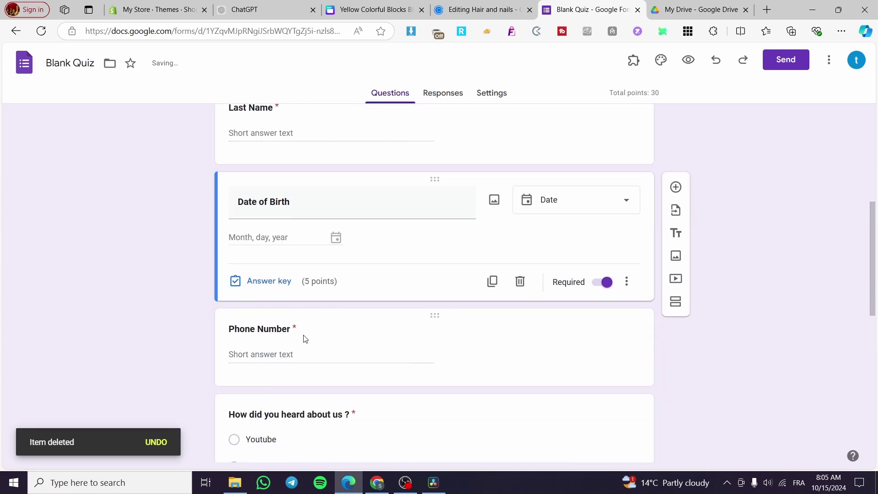
scroll(270, 341, "down", 3)
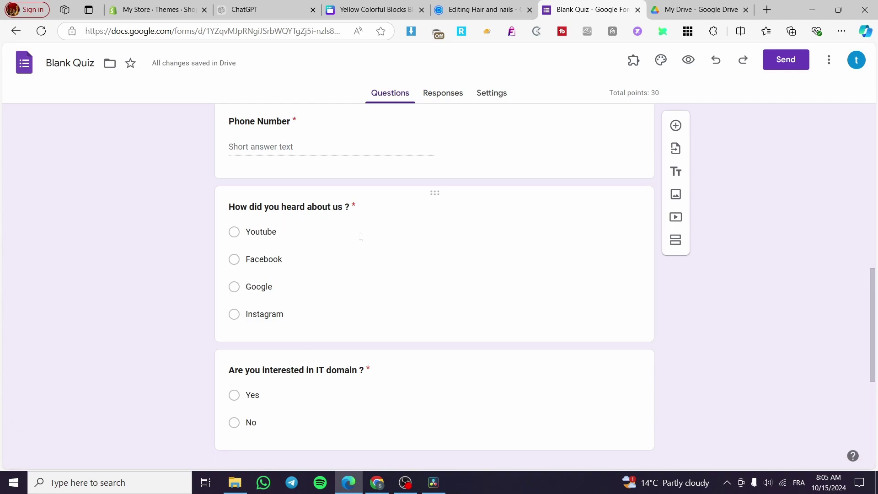
scroll(364, 257, "down", 1)
left_click(480, 378)
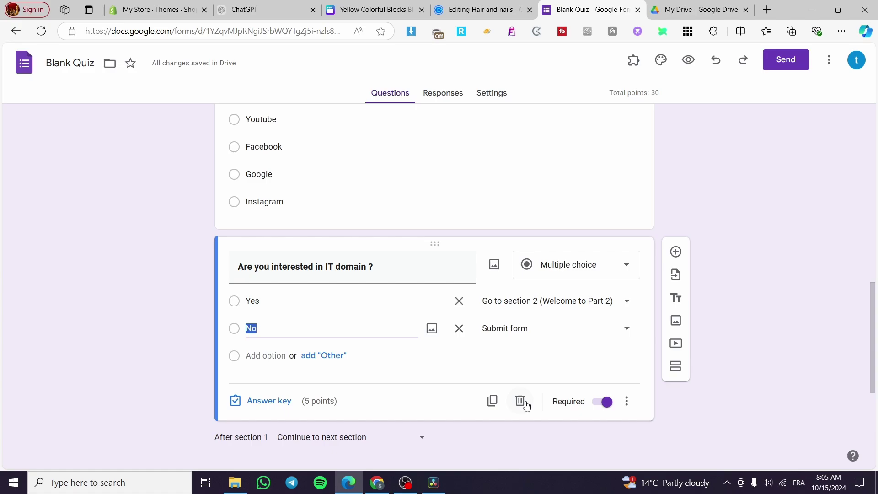
left_click(369, 268)
left_click(326, 266)
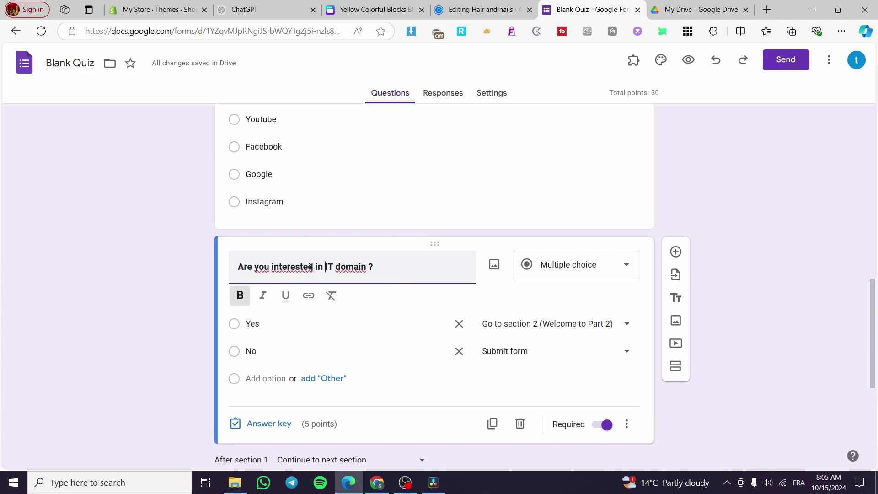
left_click_drag(337, 267, 363, 267)
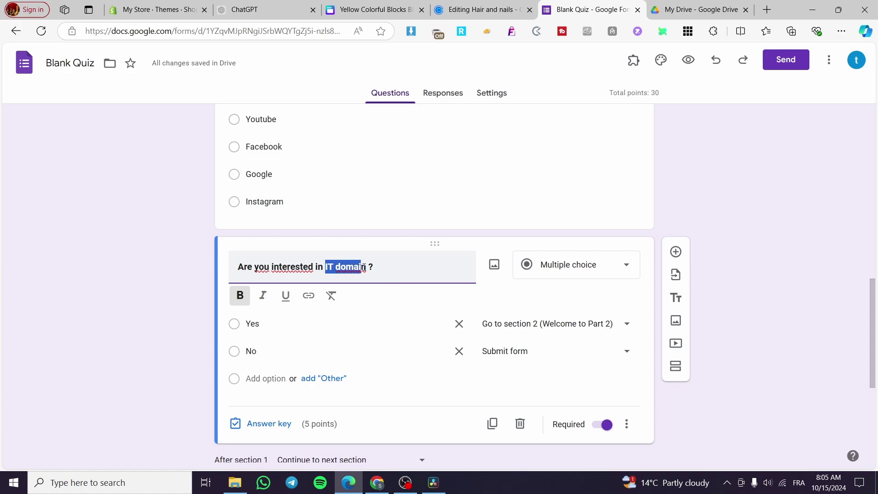
type("our")
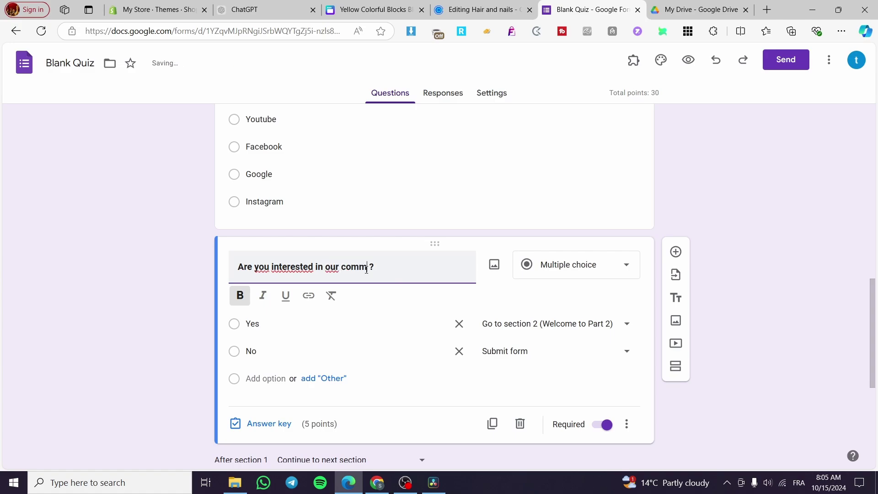
type(" community")
left_click(615, 273)
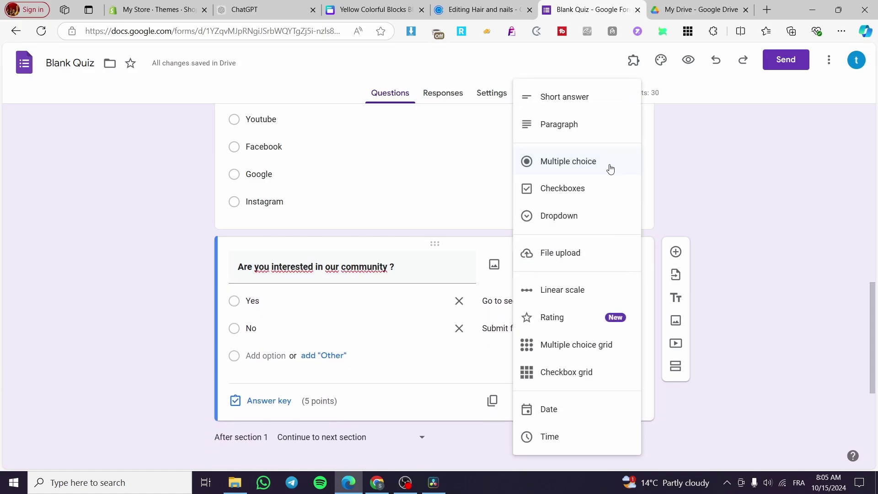
left_click(506, 204)
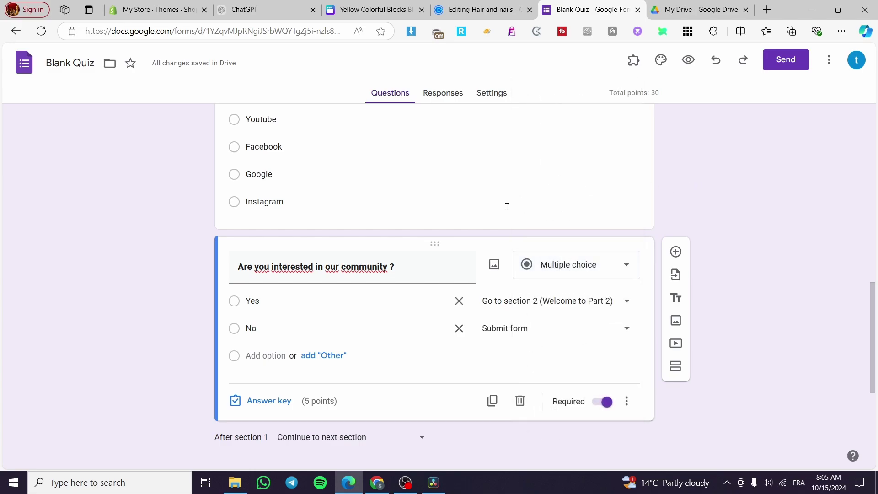
left_click(235, 301)
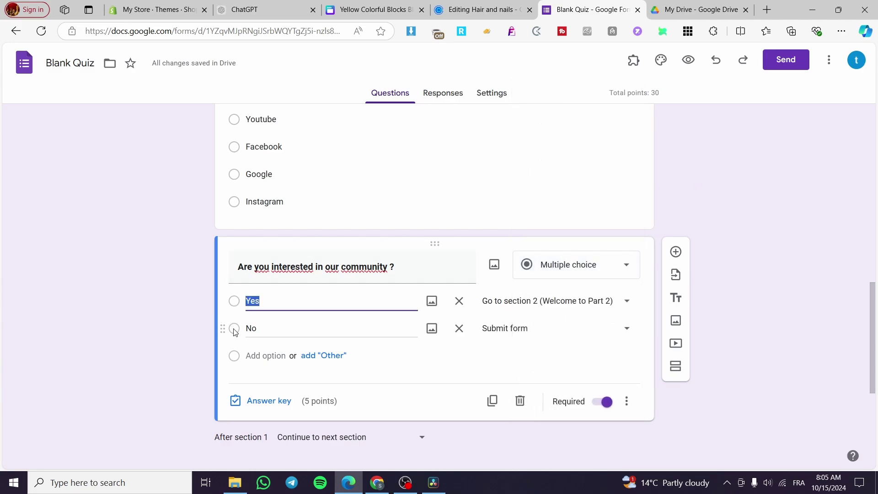
left_click(743, 309)
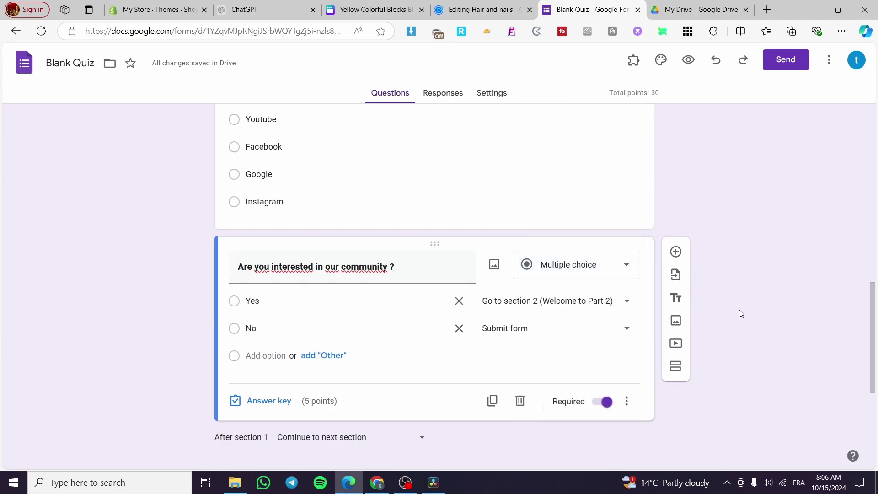
Delete section 2, "Welcome to Part 2", together with the question it contains
scroll(704, 355, "up", 15)
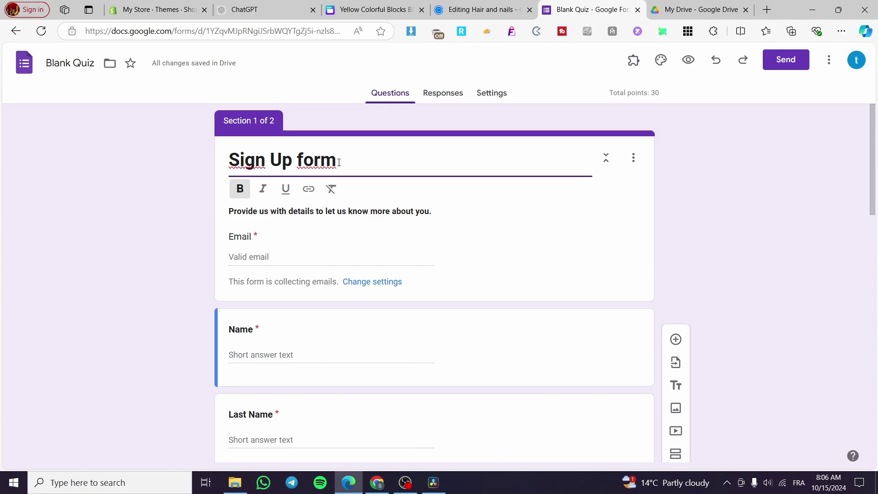
scroll(428, 310, "down", 10)
scroll(428, 310, "up", 10)
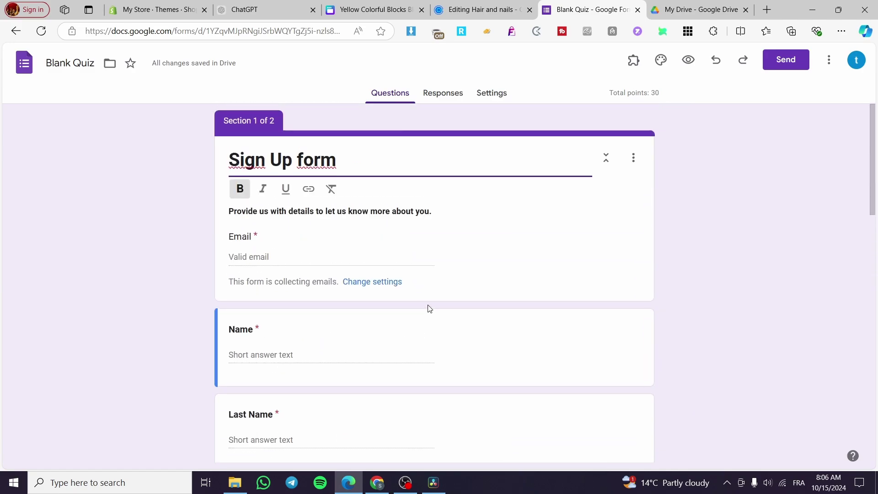
scroll(429, 307, "down", 14)
scroll(431, 306, "down", 2)
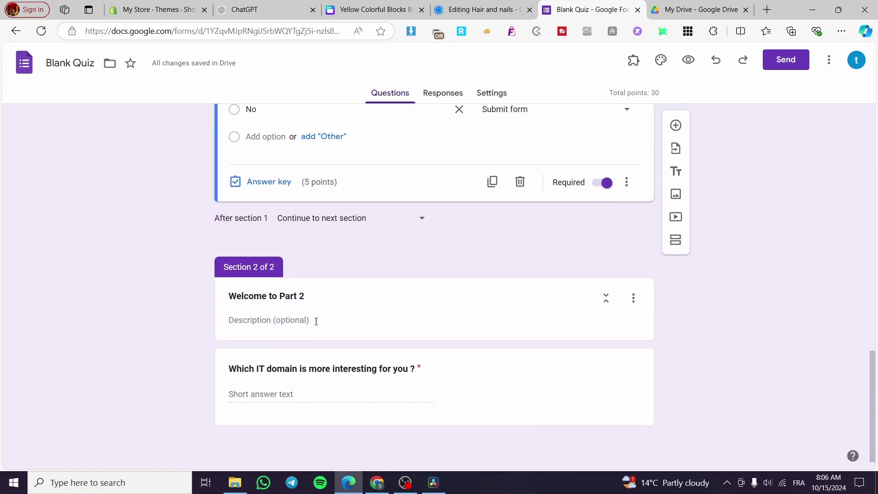
left_click(634, 298)
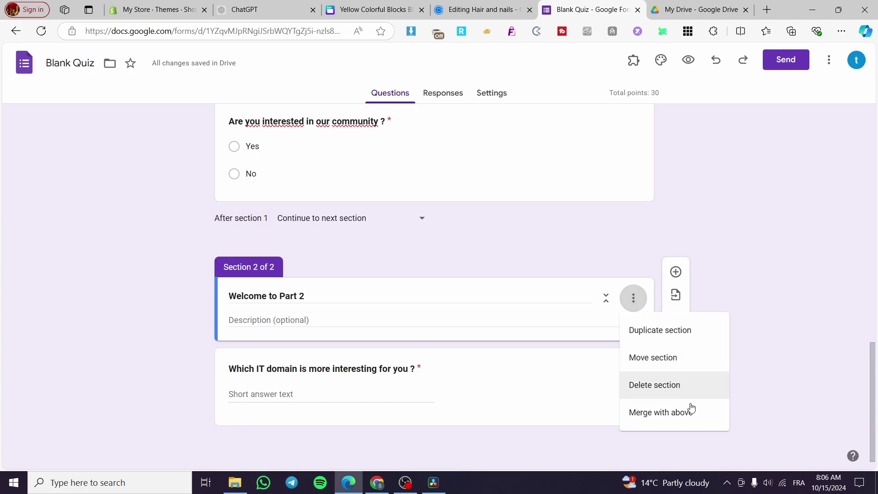
left_click(677, 383)
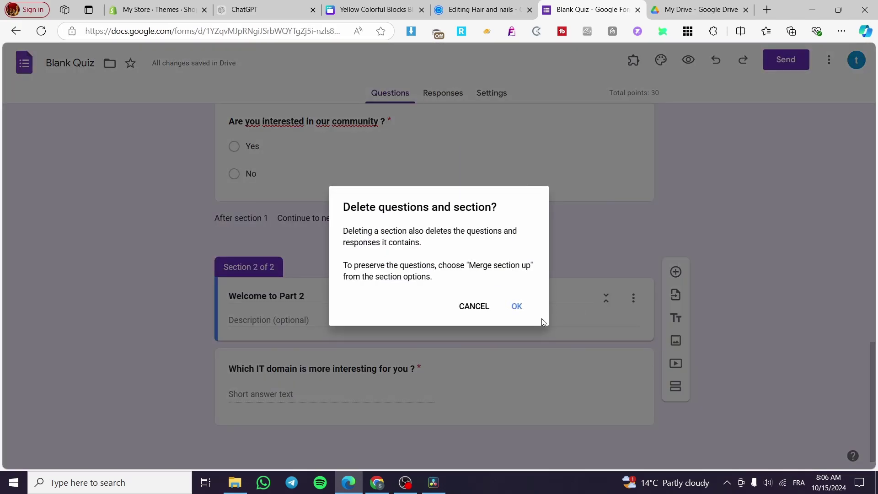
left_click(524, 311)
Open the sending options of the sign-up form, compare the link and embed HTML versions, and return to the link
scroll(304, 315, "up", 15)
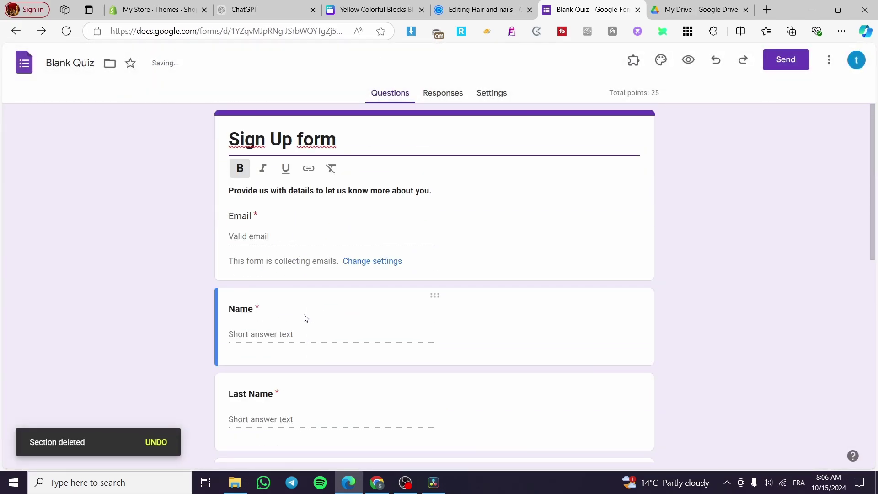
left_click(829, 60)
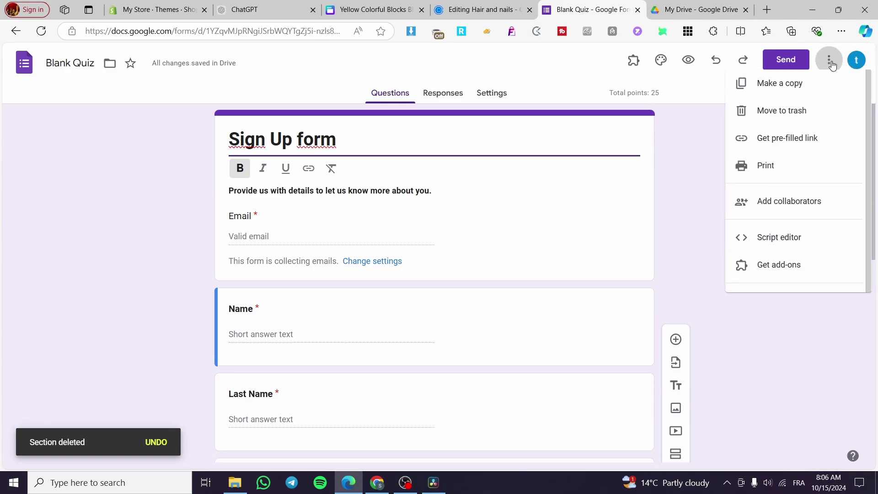
left_click(786, 62)
left_click(785, 63)
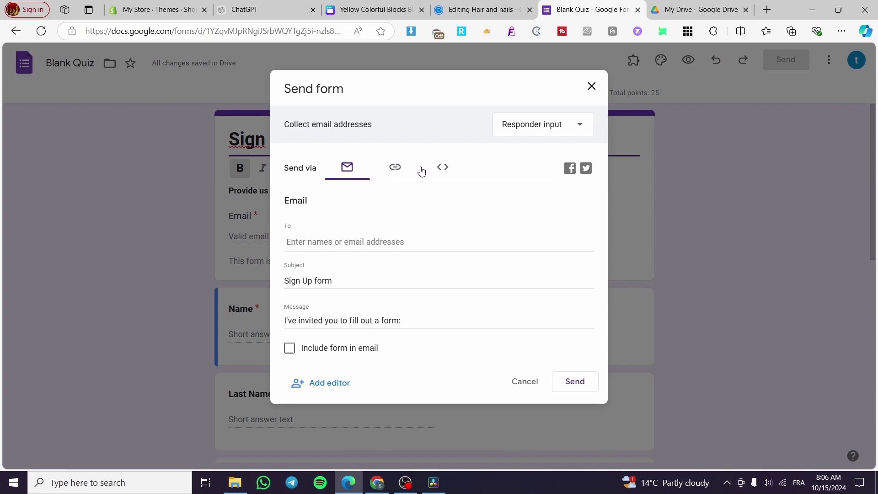
left_click(396, 168)
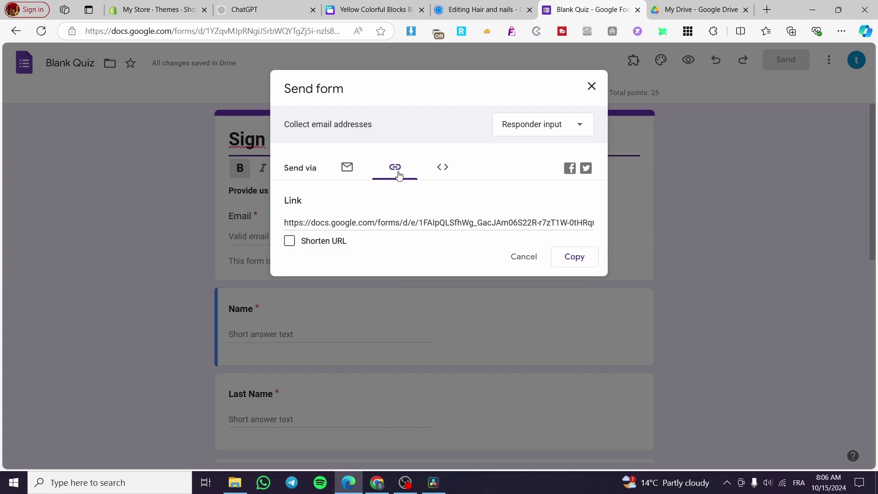
left_click(451, 169)
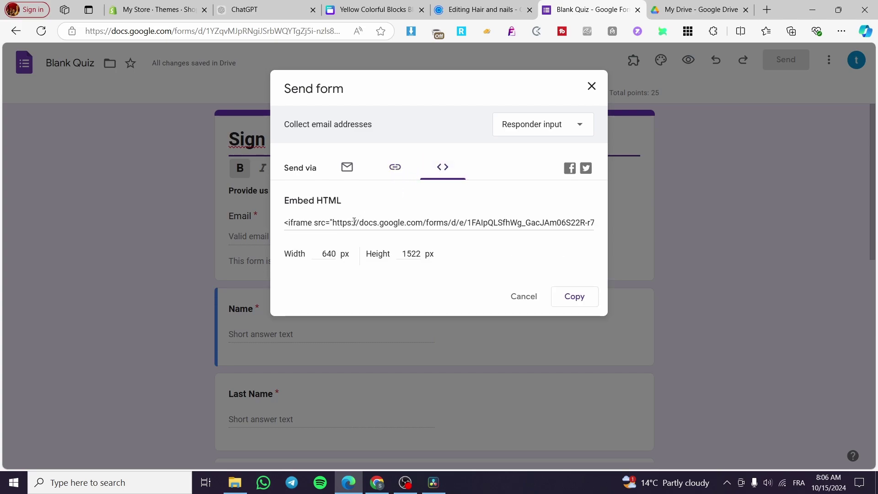
left_click(404, 166)
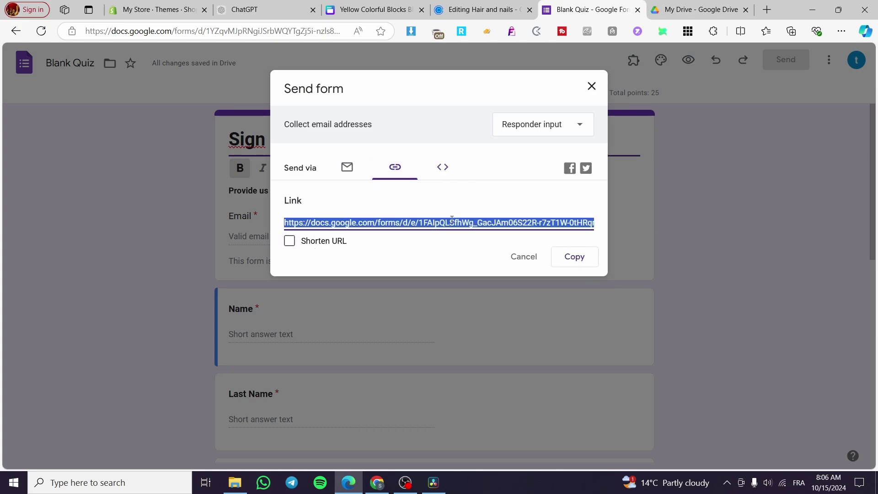
Copy the full form link with URL shortening turned off
right_click(435, 223)
left_click(339, 241)
left_click(289, 240)
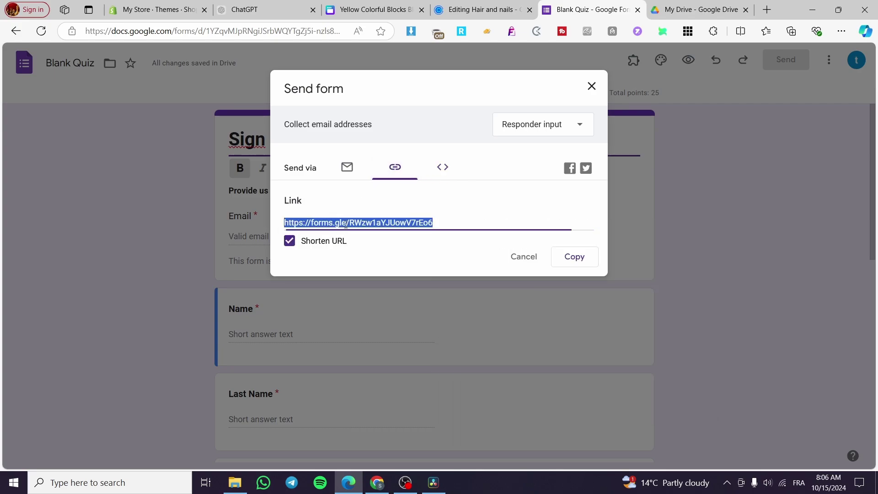
left_click(289, 240)
right_click(344, 223)
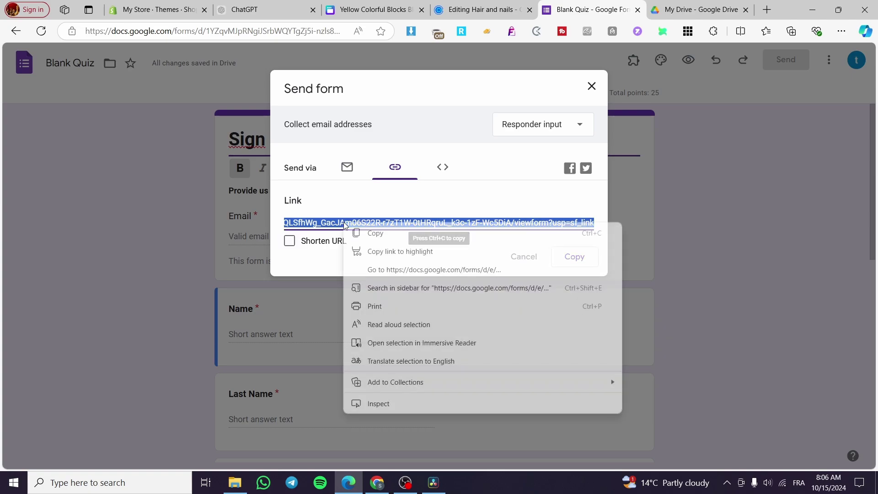
left_click(382, 234)
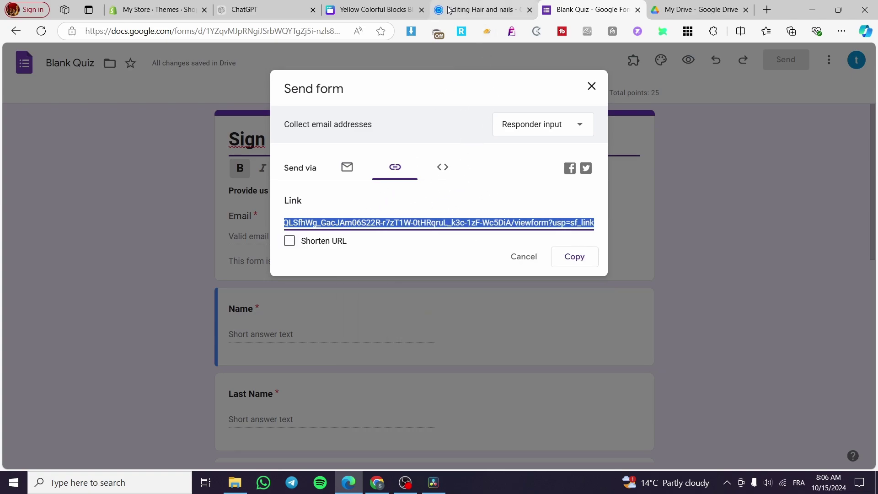
Switch to the Canva website design and embed the copied Google Forms link in blank page 5
left_click(370, 9)
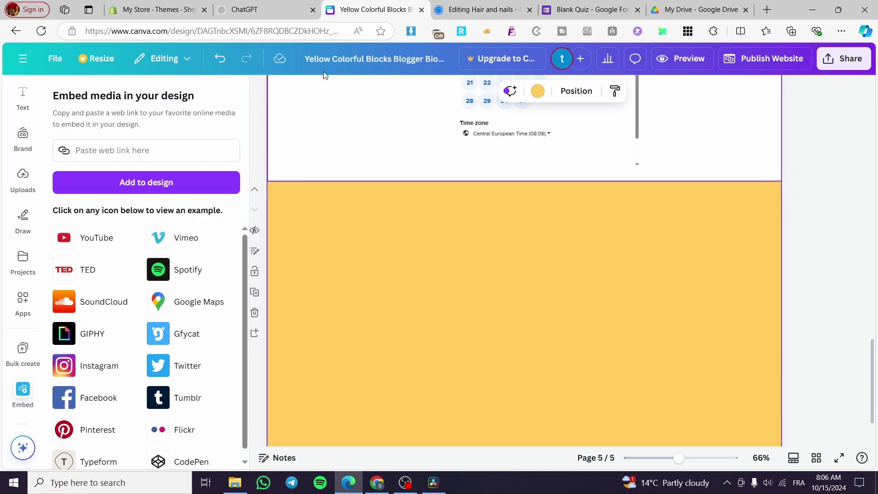
left_click(105, 155)
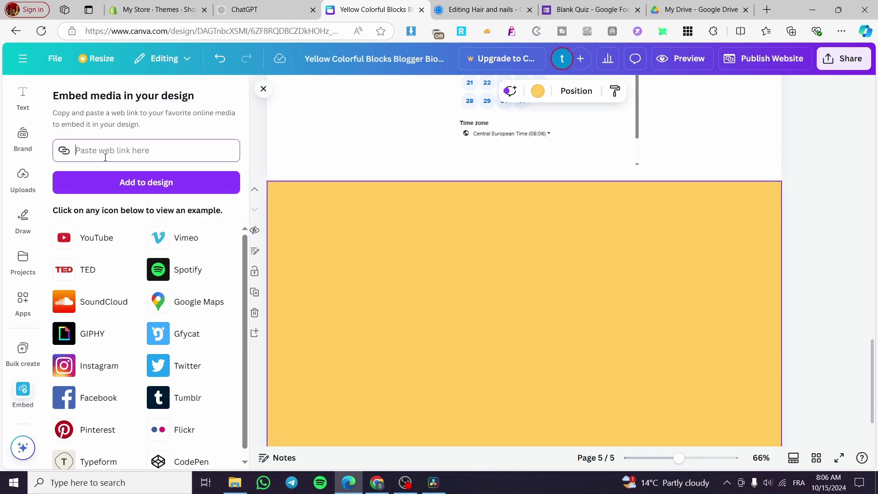
key("ctrl+v")
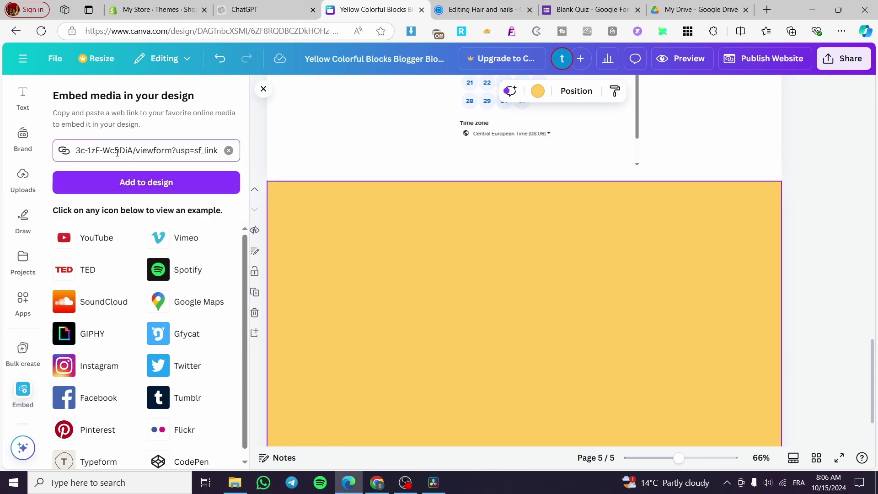
left_click(133, 182)
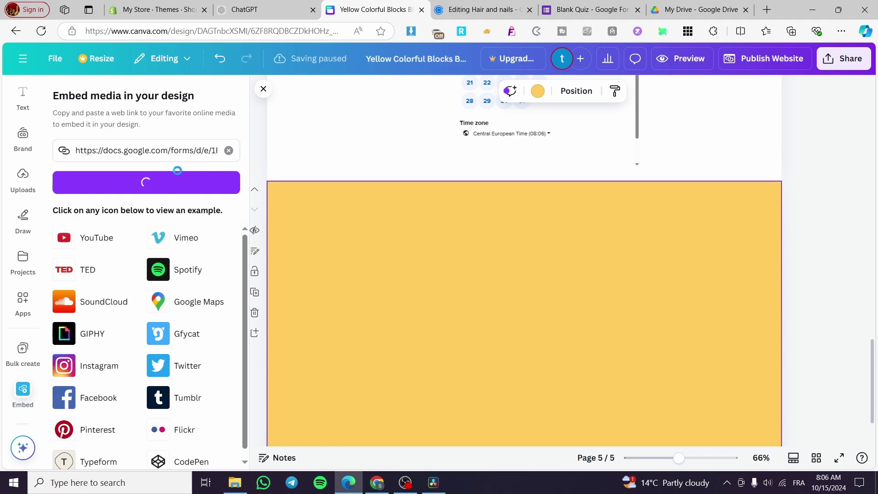
Align the embedded form with the page's upper-left corner and enlarge it to cover all of page 5
left_click_drag(445, 292, 316, 233)
scroll(676, 296, "down", 2)
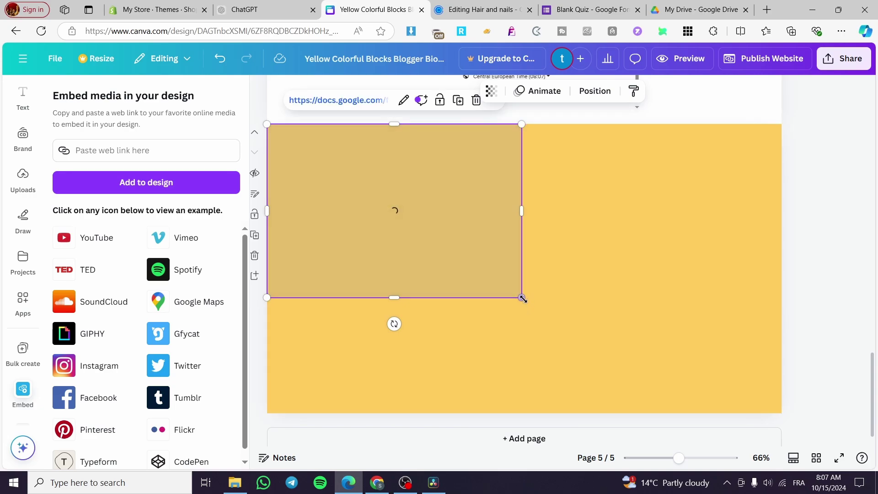
left_click_drag(522, 298, 761, 318)
left_click_drag(690, 269, 782, 271)
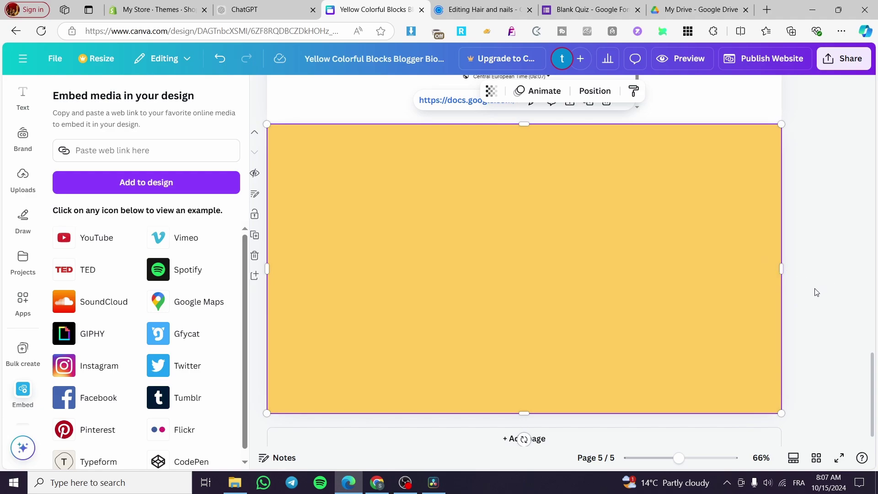
scroll(557, 261, "down", 1)
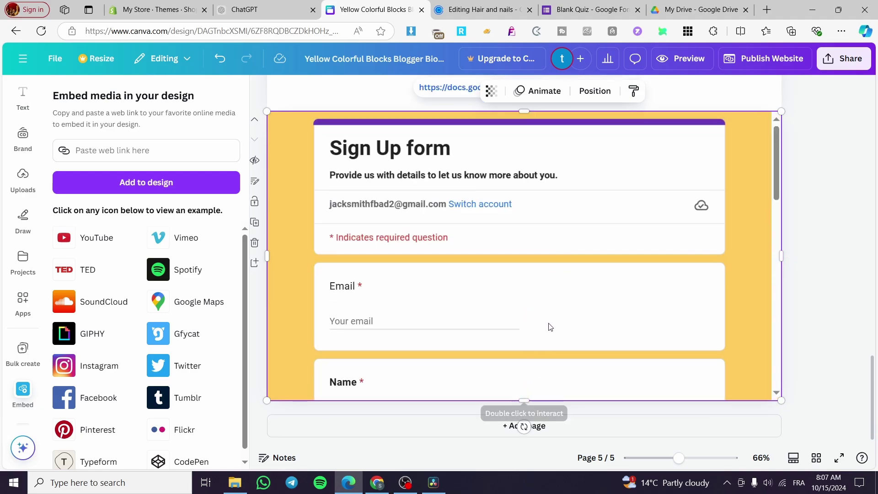
Shrink the embedded sign-up form to a portrait block and place it near the middle of page 5
left_click_drag(782, 400, 580, 287)
left_click_drag(426, 286, 434, 400)
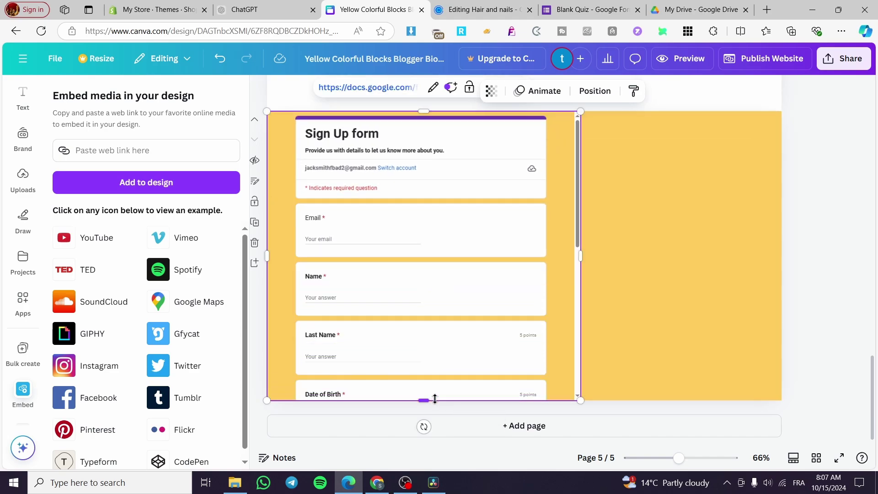
left_click_drag(431, 329, 436, 276)
left_click_drag(583, 347, 486, 255)
left_click_drag(444, 206, 559, 313)
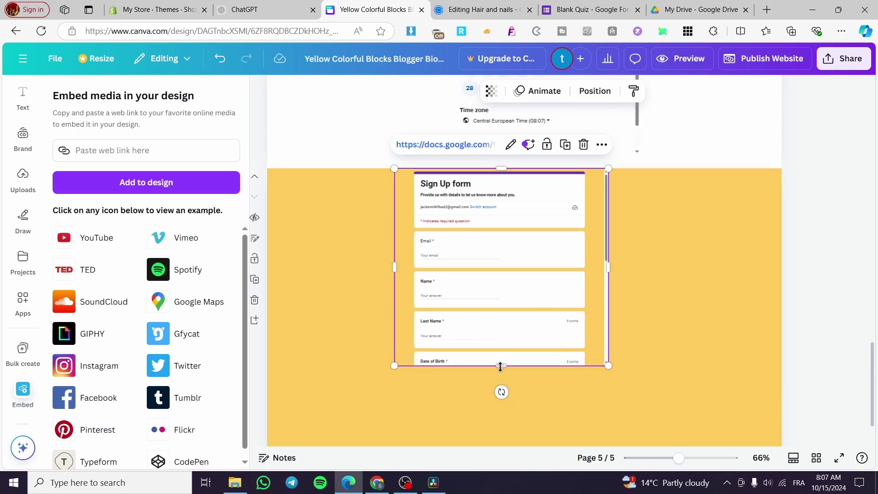
left_click_drag(501, 366, 513, 392)
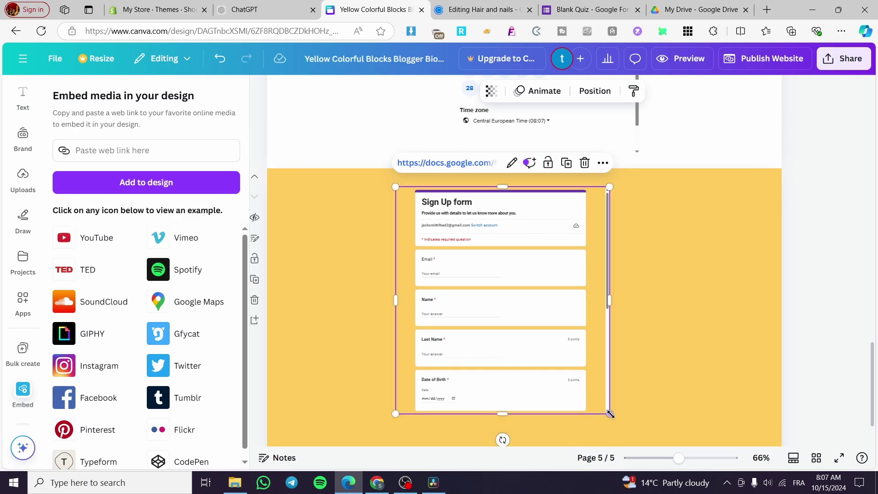
Enlarge the embedded sign-up form to nearly the full height of page 5 and reposition it near the page's centre
left_click_drag(610, 414, 645, 450)
left_click_drag(575, 388, 563, 365)
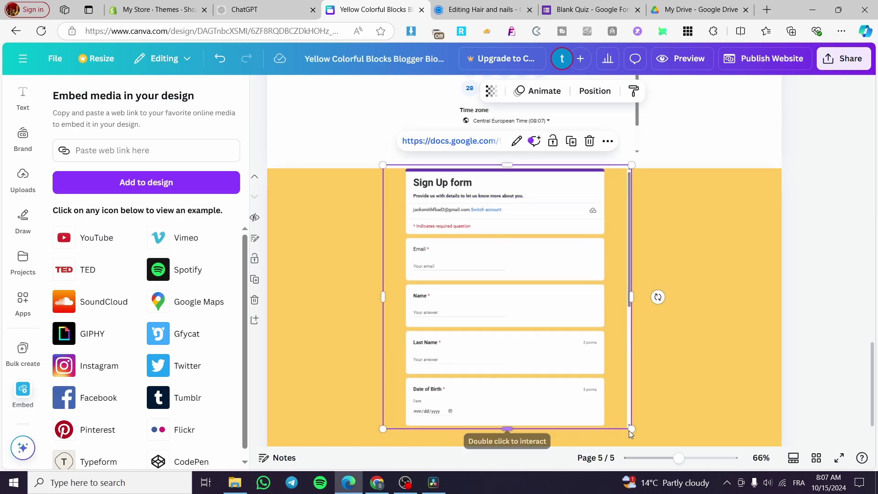
left_click_drag(632, 429, 649, 457)
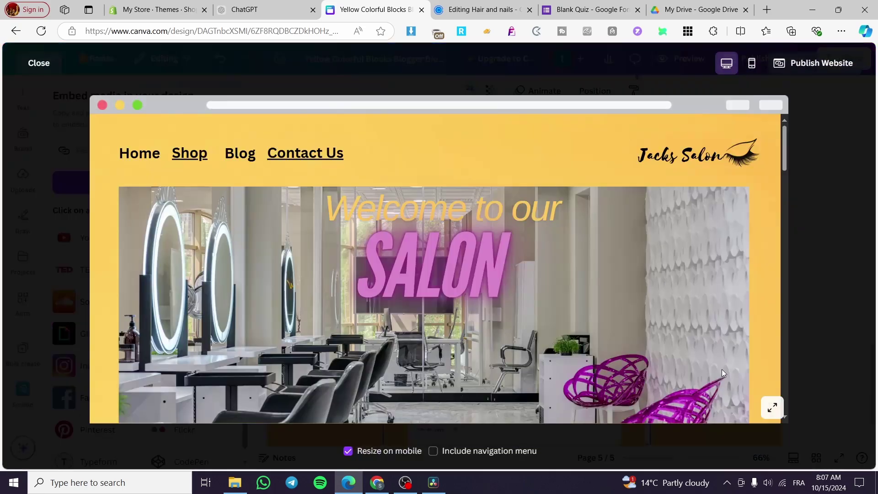
Examine the embedded Calendly calendar and sign-up form in the website preview, including how the form scrolls
scroll(584, 321, "down", 10)
scroll(586, 307, "down", 5)
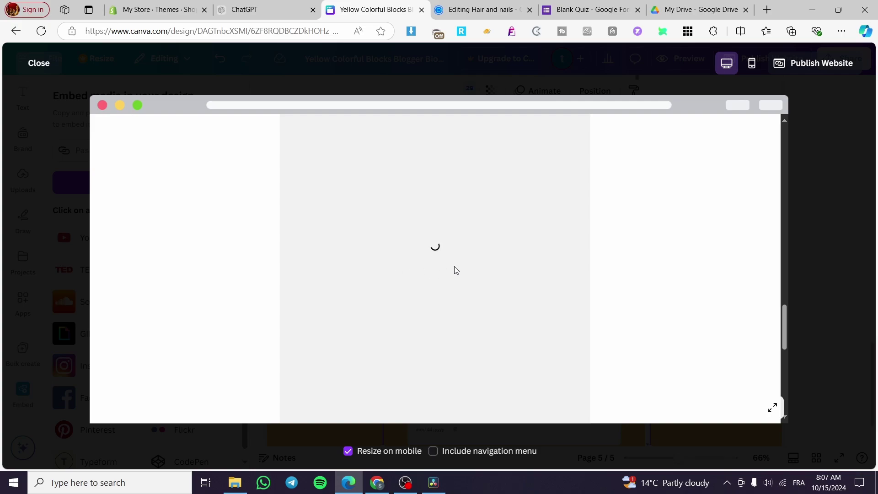
scroll(402, 284, "up", 3)
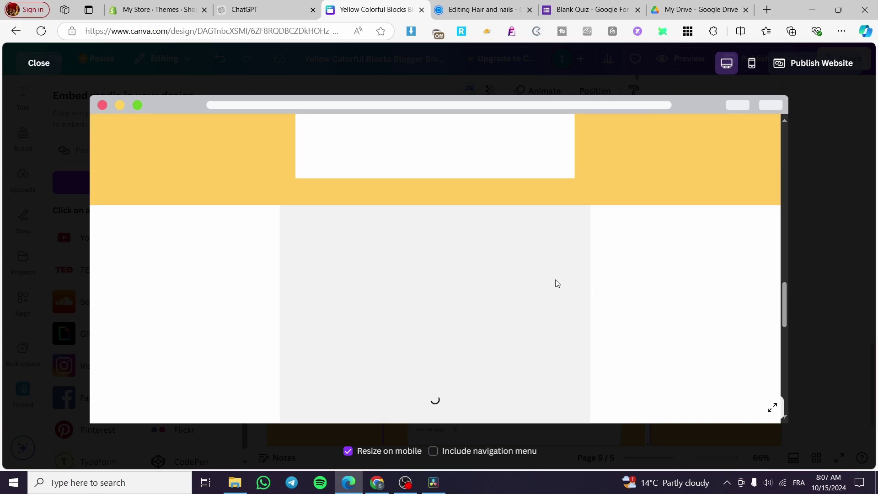
scroll(548, 287, "down", 6)
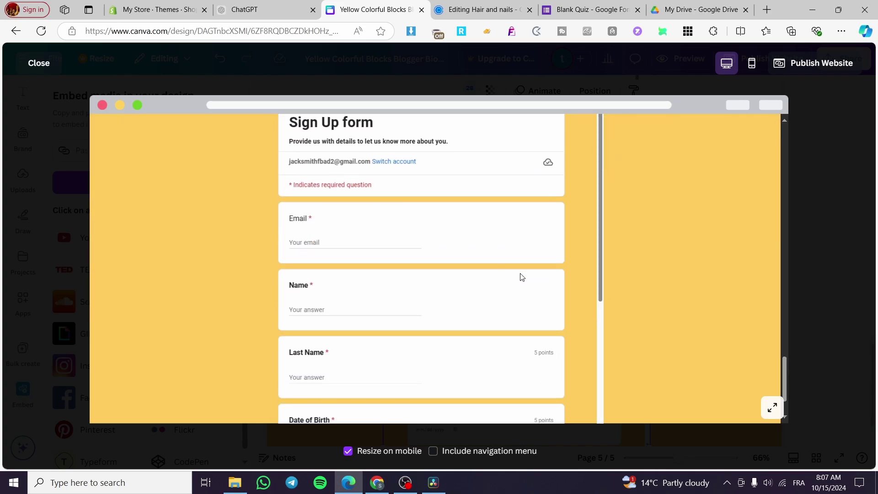
scroll(557, 334, "down", 10)
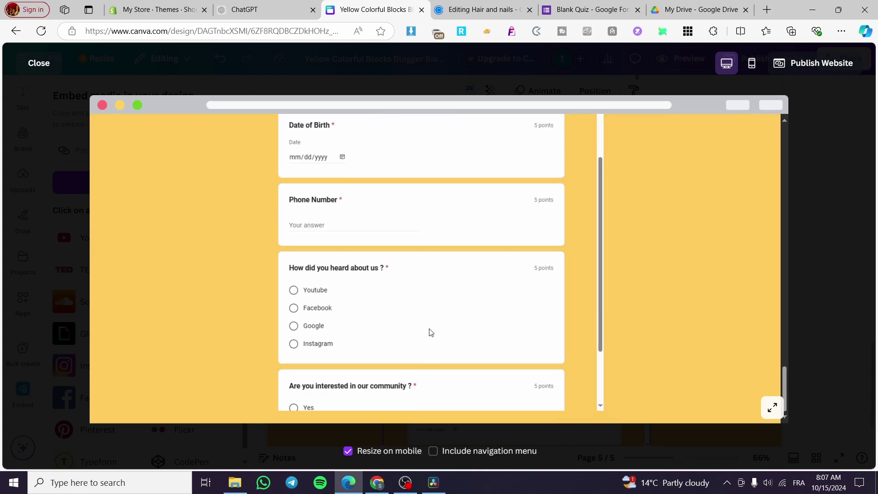
scroll(679, 346, "up", 15)
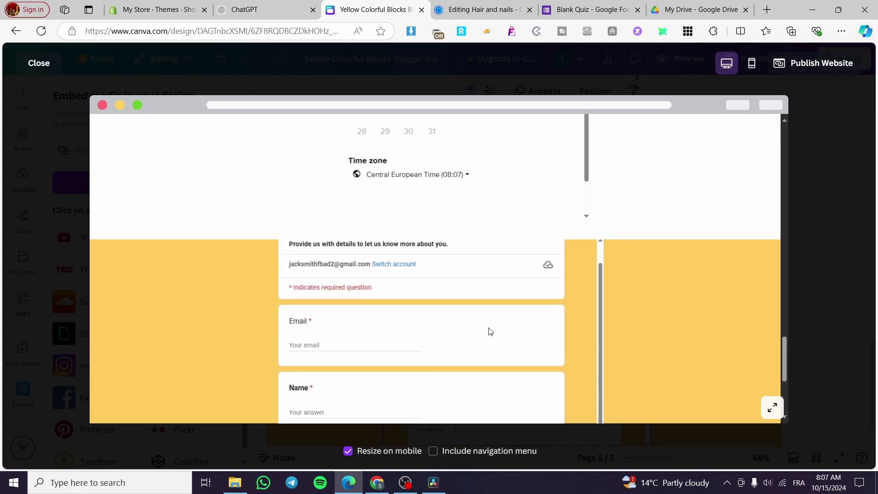
scroll(631, 320, "down", 1)
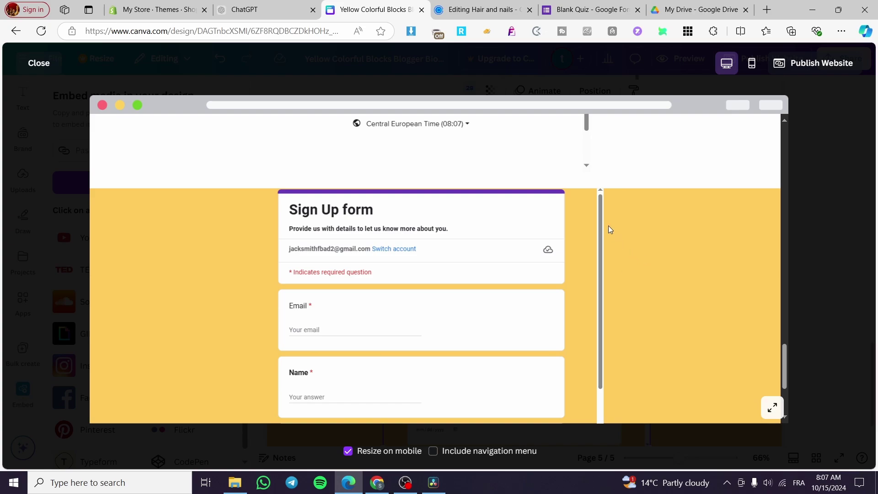
left_click_drag(602, 193, 600, 211)
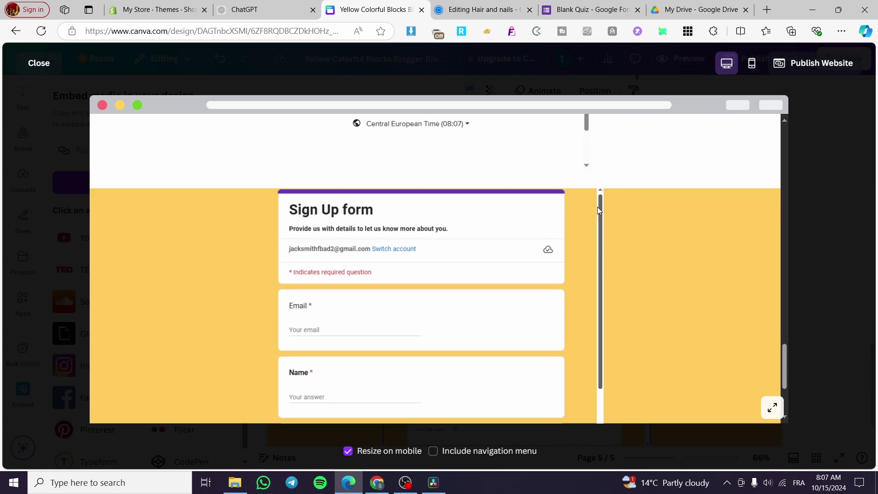
scroll(495, 280, "down", 1)
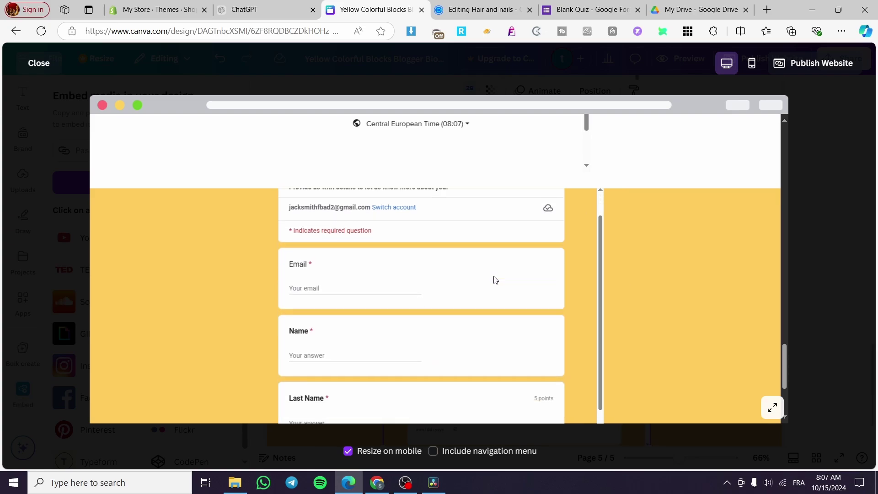
Fill in the date of birth in the previewed sign-up form and try to submit the form
scroll(496, 280, "down", 4)
left_click(319, 316)
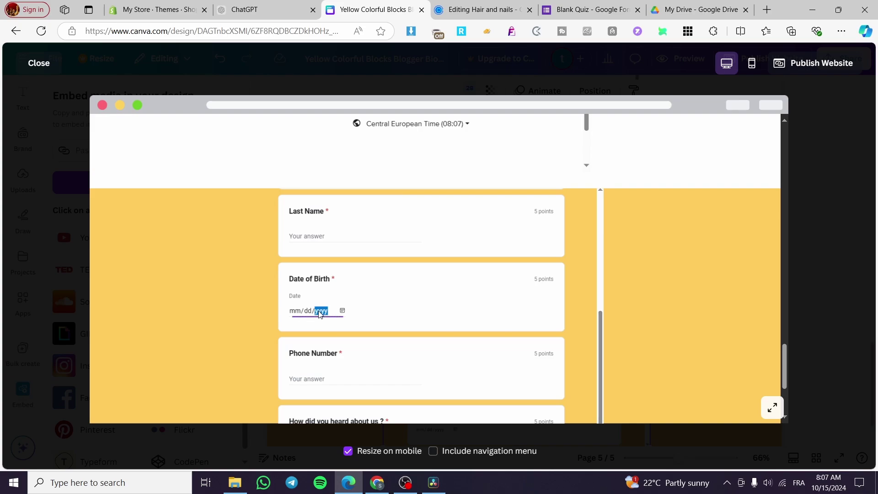
left_click(300, 313)
type("0")
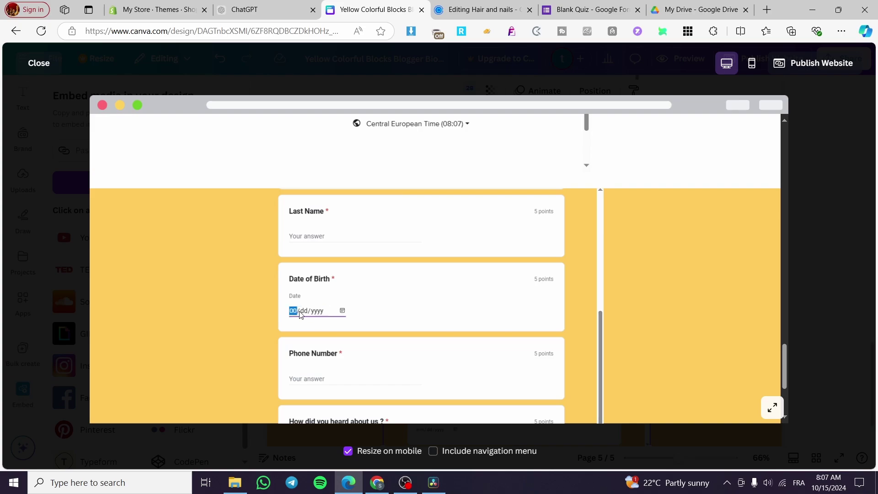
type("9/11/2009")
scroll(395, 345, "down", 2)
scroll(640, 373, "down", 3)
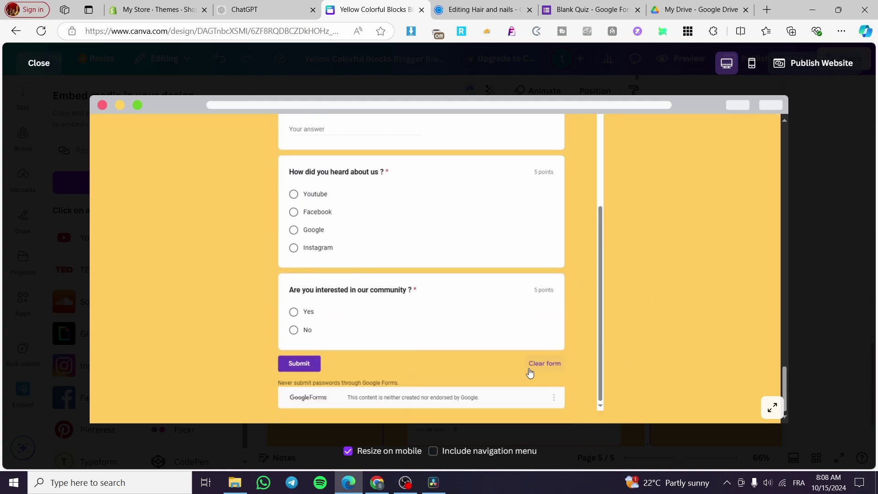
left_click(313, 369)
Pick October 18, 2024 at 19:30 in the previewed Hair and nails booking calendar, proceed to the booking details and look through them
scroll(649, 345, "up", 3)
scroll(649, 345, "up", 3)
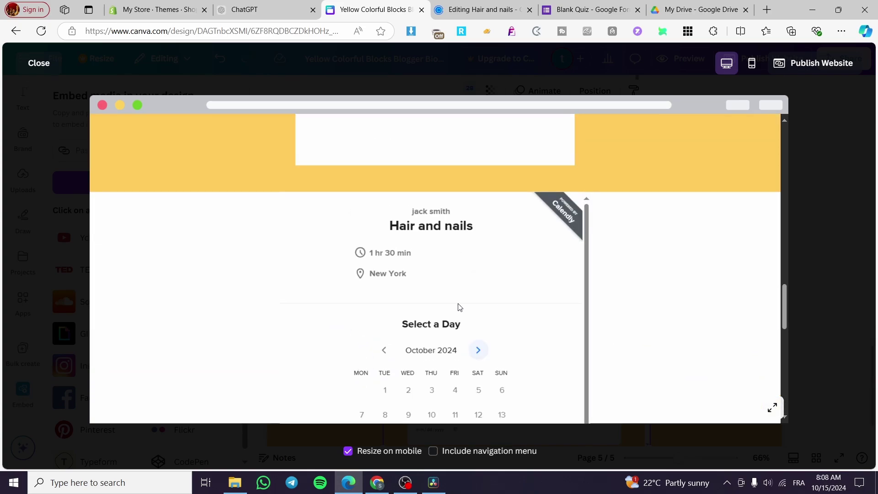
scroll(477, 360, "down", 1)
scroll(455, 385, "down", 2)
left_click(455, 303)
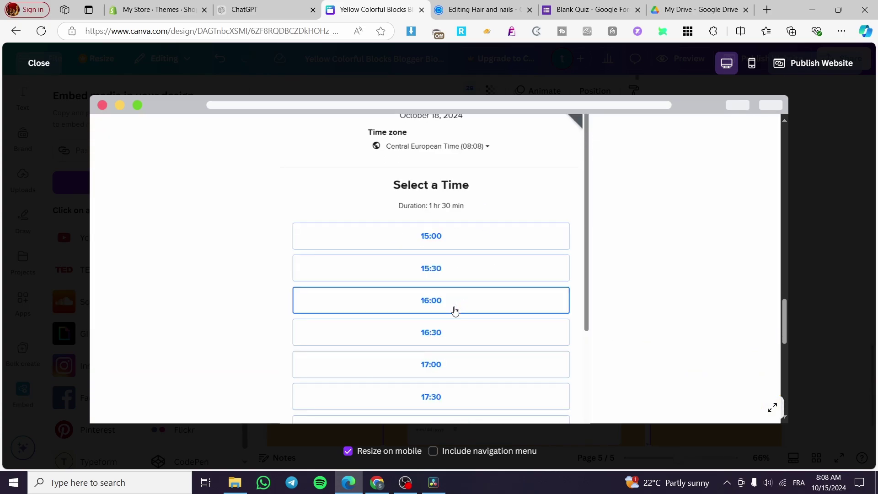
scroll(503, 315, "down", 2)
scroll(457, 252, "up", 3)
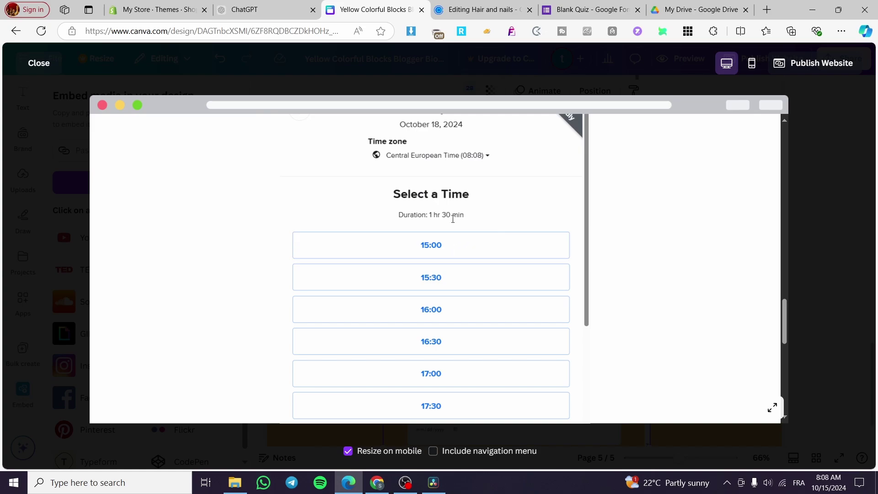
scroll(447, 207, "down", 5)
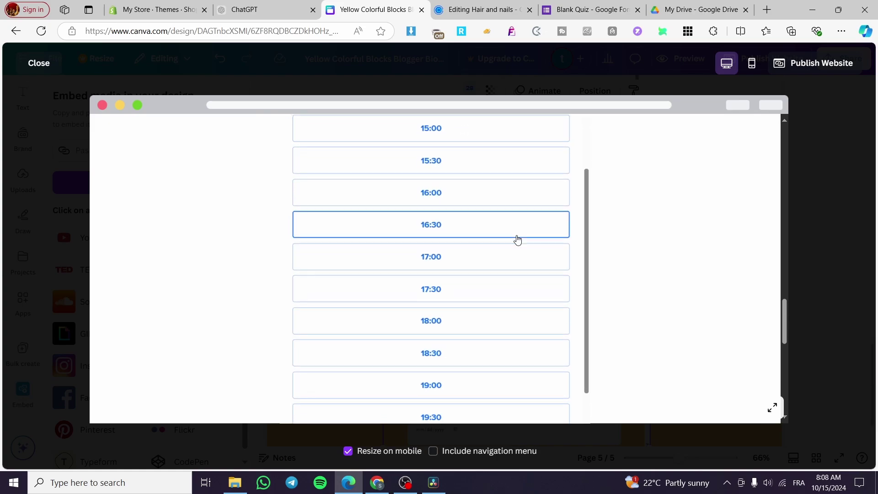
left_click(494, 299)
left_click(533, 296)
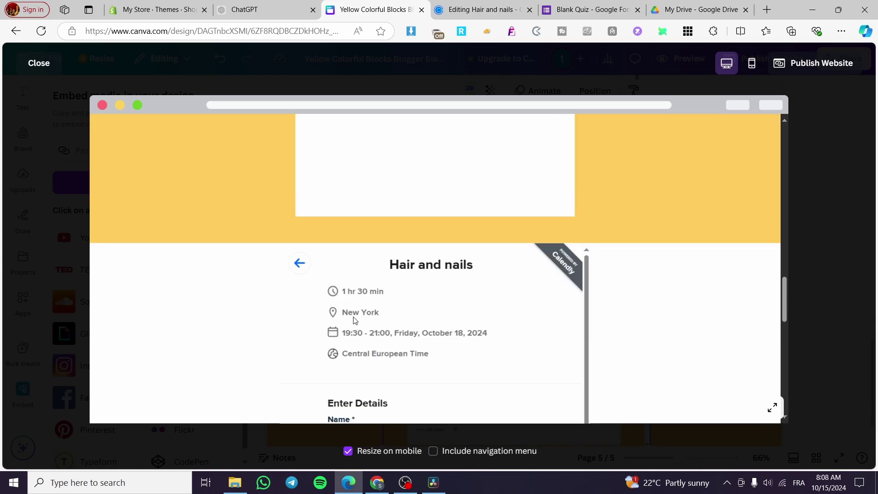
scroll(392, 316, "down", 2)
scroll(388, 327, "down", 5)
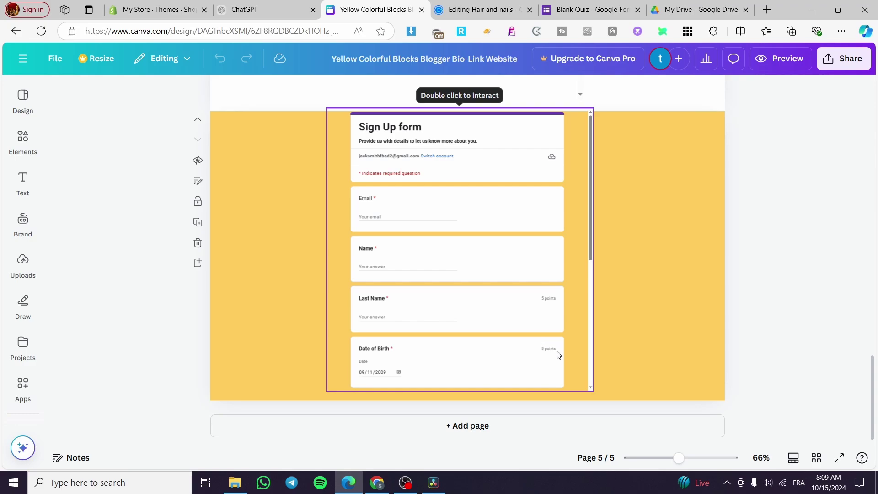
left_click(759, 372)
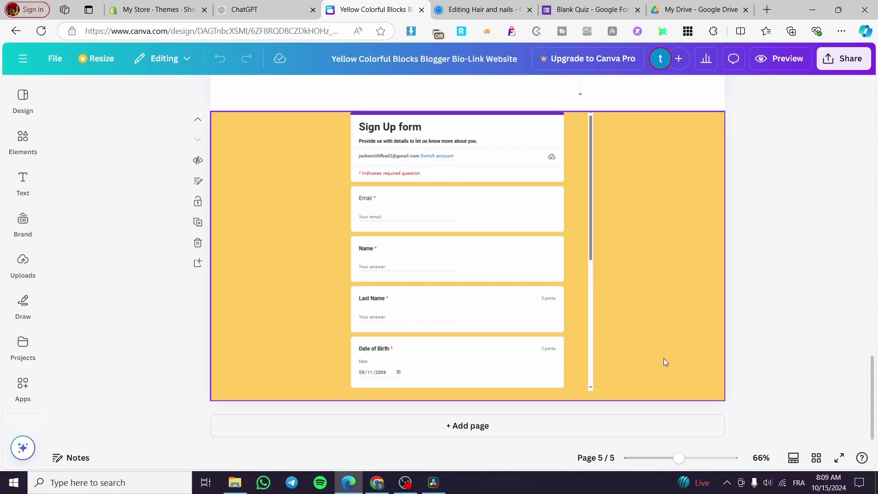